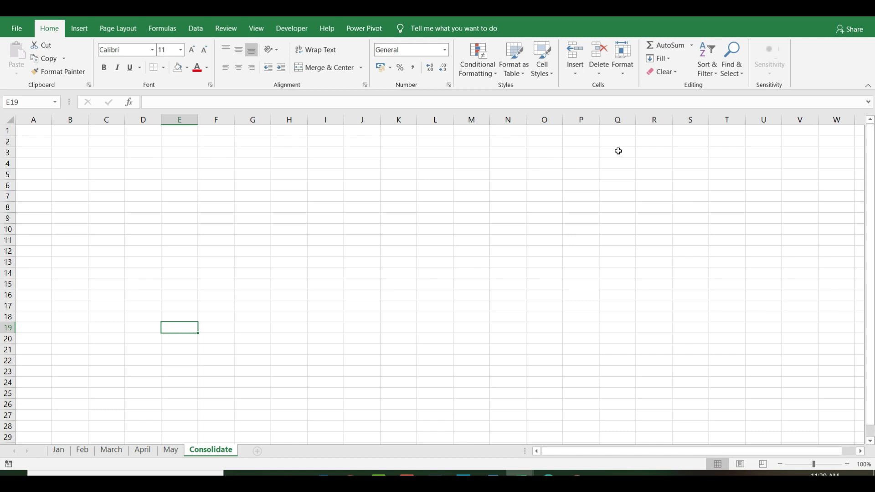
Step: Review the student marks tables on the Jan, Feb, March, April and May sheets, comparing the order of their subject columns
{"action": "left_click", "coordinate": [62, 454]}
{"action": "left_click", "coordinate": [82, 452]}
{"action": "left_click", "coordinate": [114, 453]}
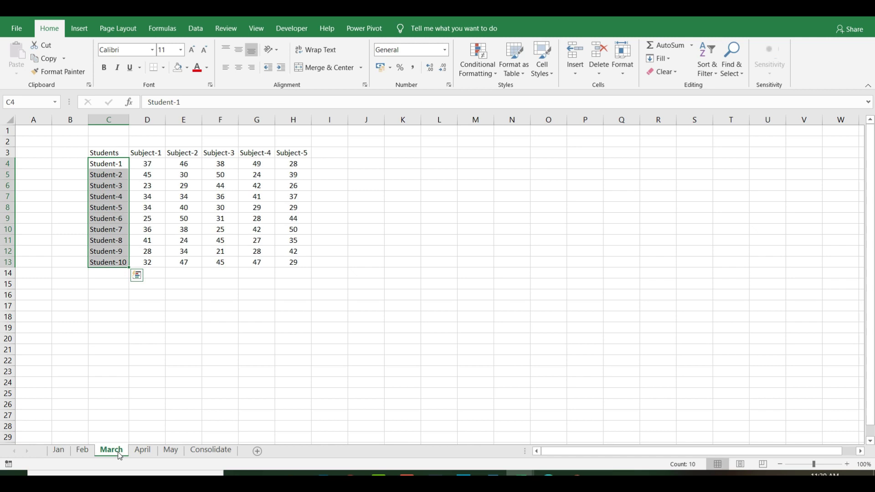
{"action": "left_click", "coordinate": [180, 454]}
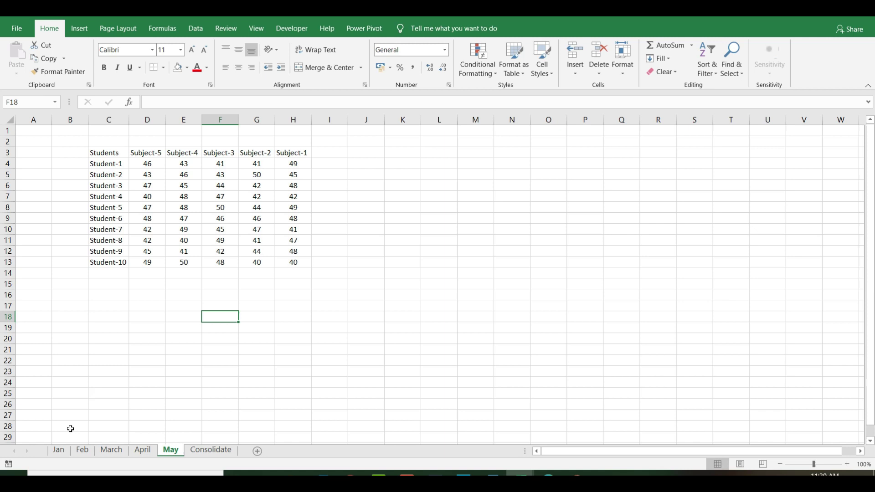
{"action": "left_click", "coordinate": [60, 451]}
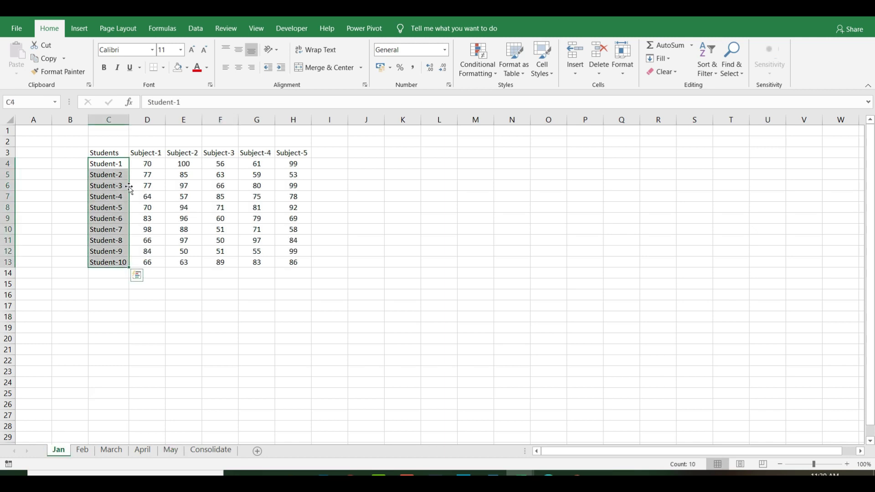
{"action": "left_click", "coordinate": [113, 185]}
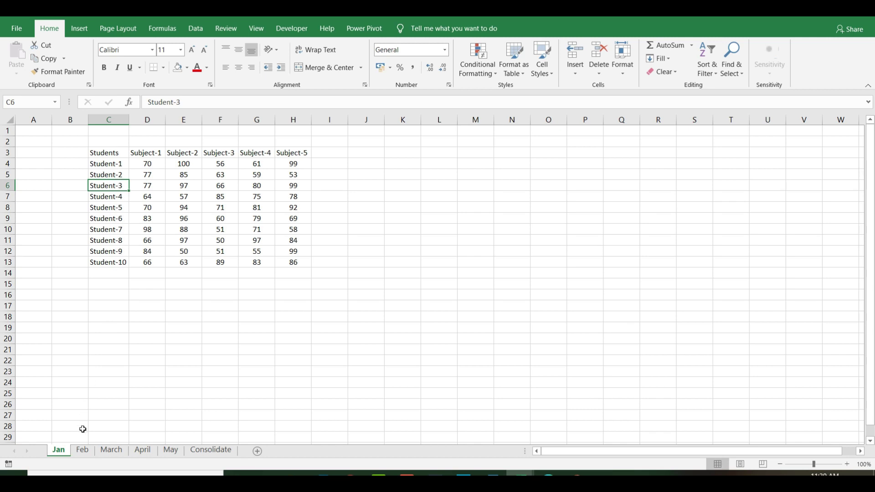
{"action": "left_click", "coordinate": [87, 457]}
{"action": "left_click", "coordinate": [110, 452]}
{"action": "left_click", "coordinate": [143, 451]}
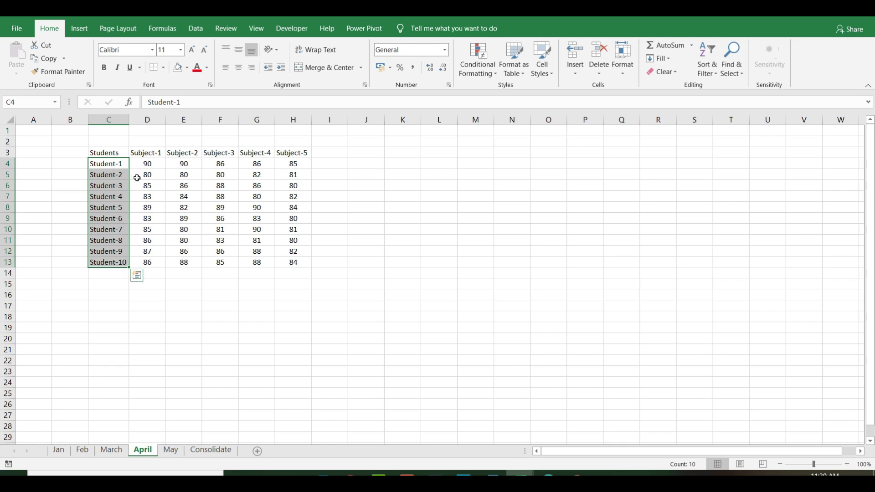
{"action": "left_click", "coordinate": [154, 153]}
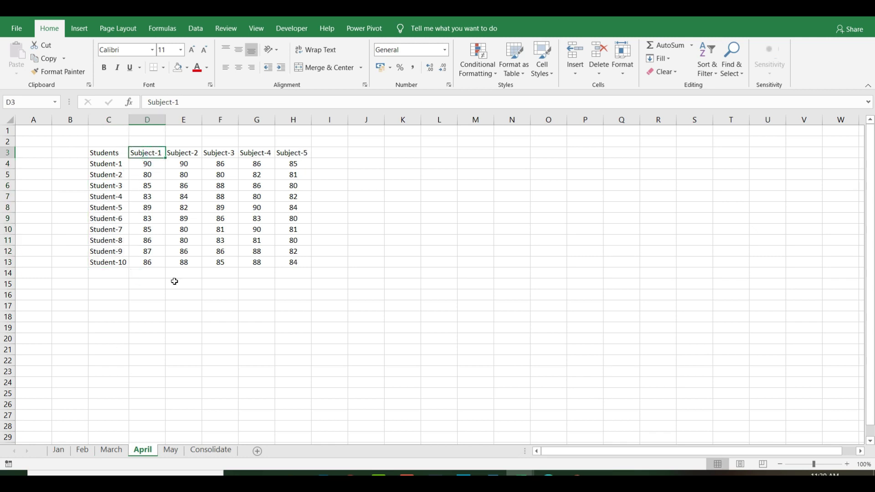
{"action": "left_click", "coordinate": [170, 451]}
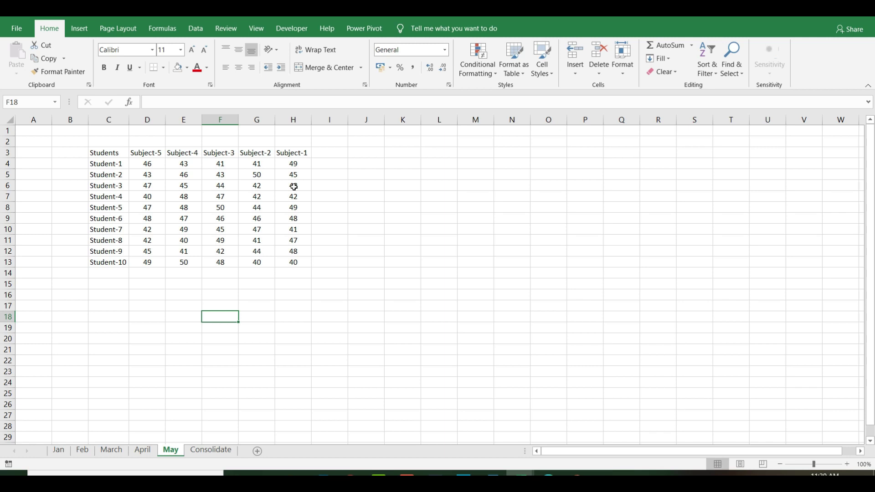
Step: Start a data consolidation at cell E19 of the Consolidate sheet, using the Sum function
{"action": "left_click", "coordinate": [204, 452]}
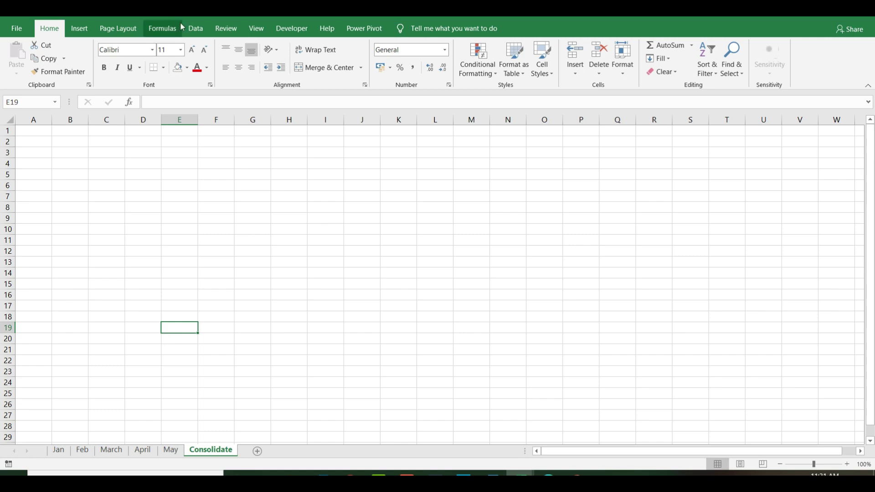
{"action": "left_click", "coordinate": [196, 29]}
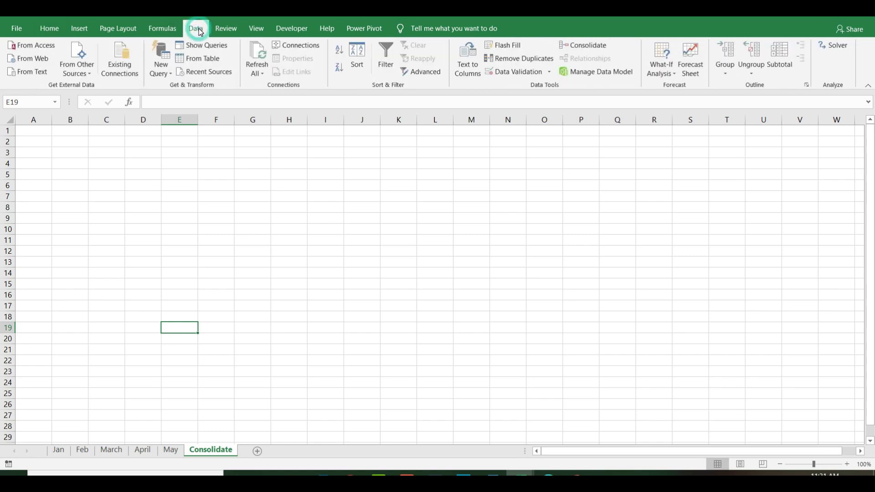
{"action": "left_click", "coordinate": [587, 46]}
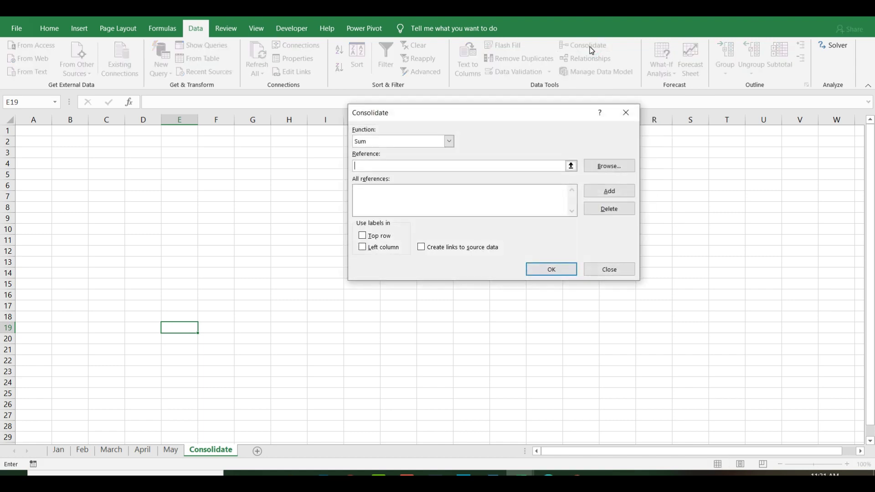
{"action": "left_click", "coordinate": [449, 142]}
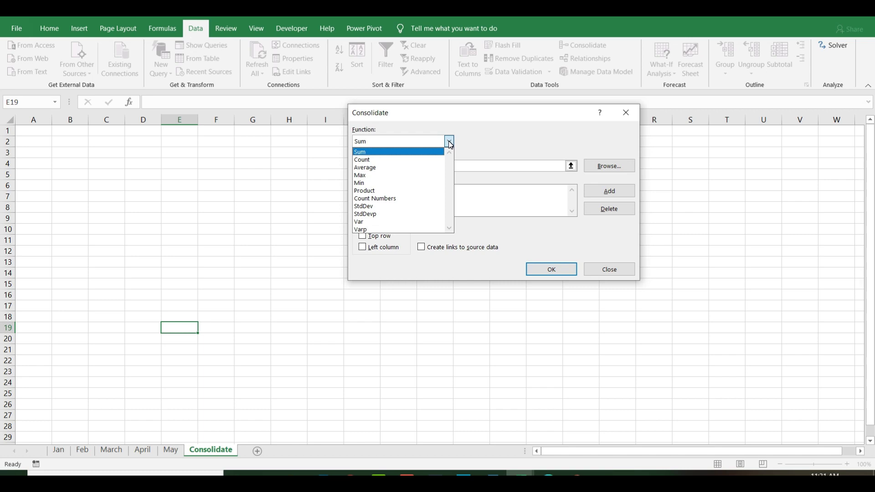
{"action": "left_click", "coordinate": [383, 151]}
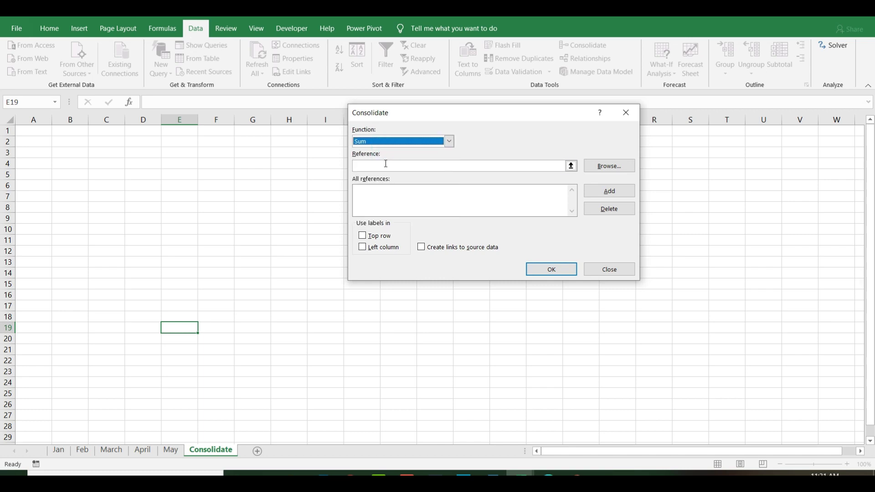
Step: Add the Jan sheet's full marks table, C3:H13 including its headers, as the first consolidation reference
{"action": "left_click", "coordinate": [386, 170]}
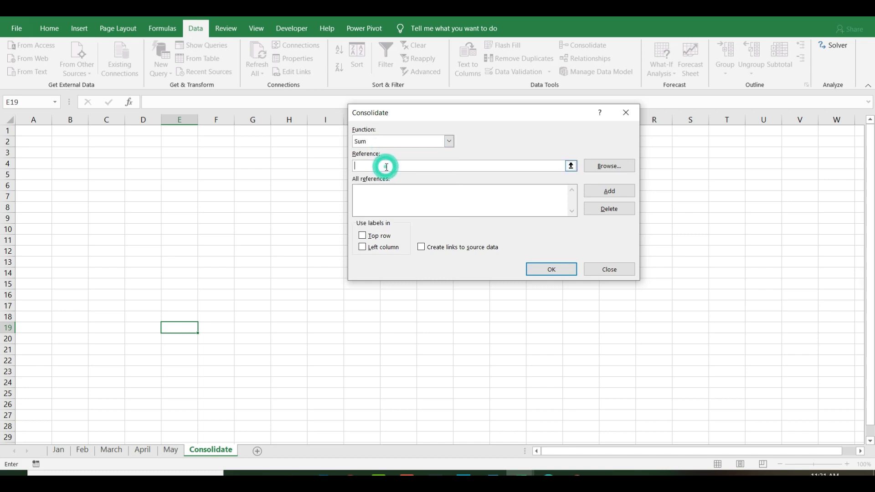
{"action": "left_click", "coordinate": [58, 450]}
{"action": "left_click_drag", "start_coordinate": [97, 152], "coordinate": [279, 259]}
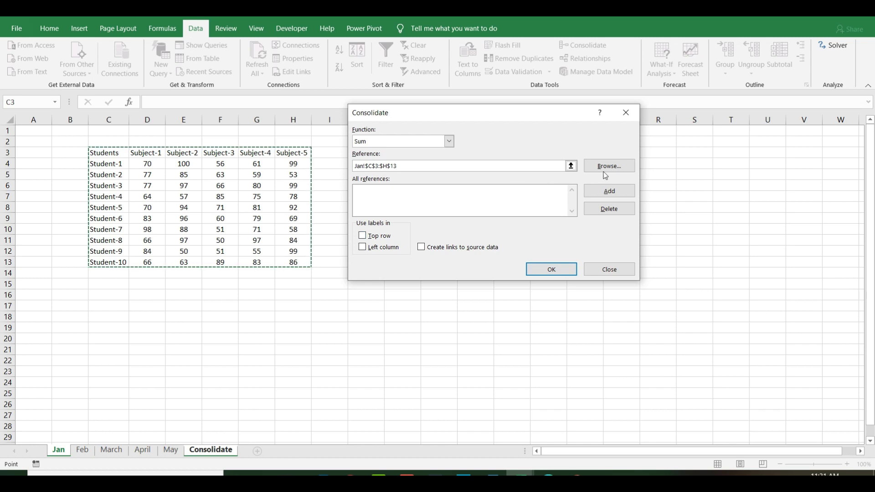
{"action": "left_click", "coordinate": [609, 191]}
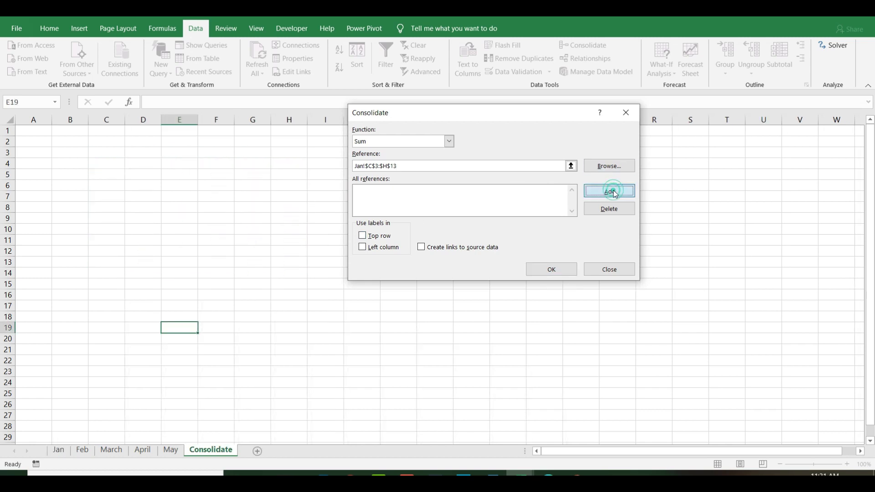
Step: Add the same range C3:H13 from the Feb, March, April and May sheets to the consolidation references
{"action": "left_click", "coordinate": [82, 450]}
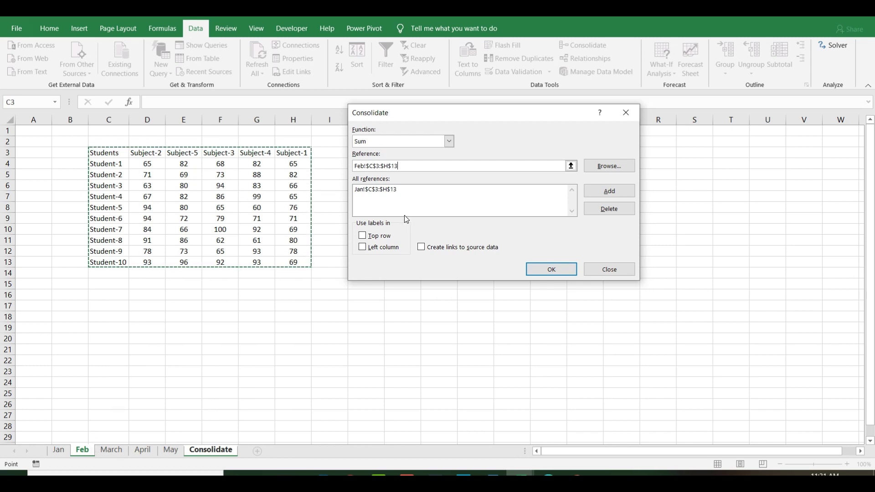
{"action": "left_click", "coordinate": [588, 193]}
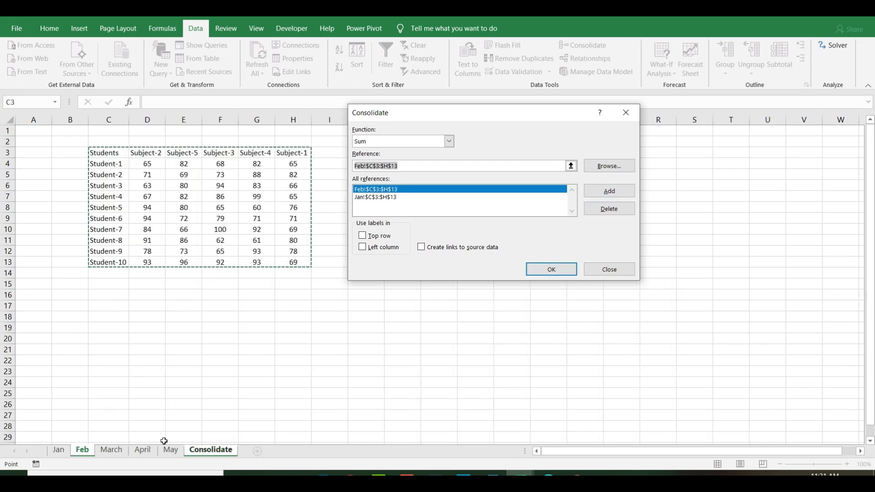
{"action": "left_click", "coordinate": [114, 450]}
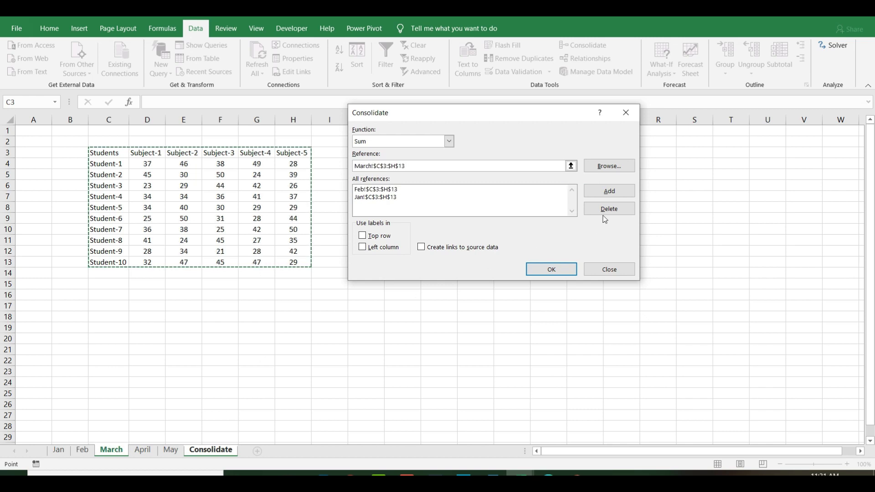
{"action": "left_click", "coordinate": [609, 191]}
{"action": "left_click", "coordinate": [142, 450]}
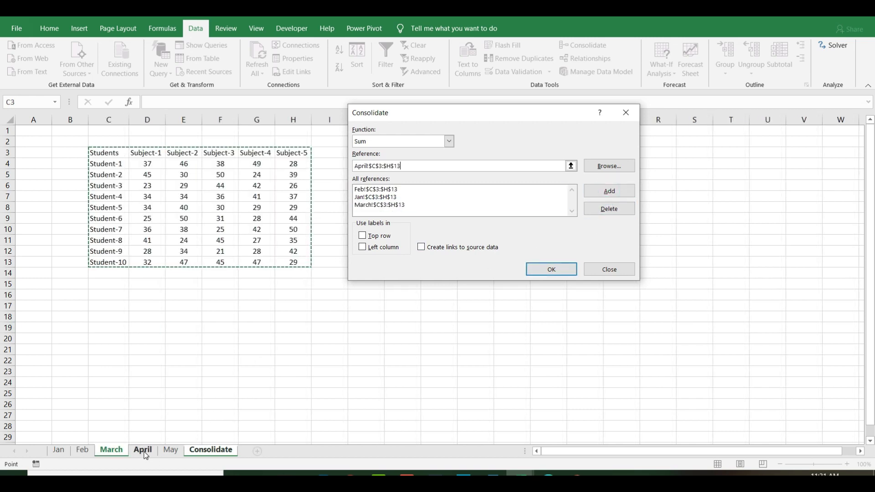
{"action": "left_click", "coordinate": [610, 192]}
{"action": "left_click", "coordinate": [170, 450]}
{"action": "left_click", "coordinate": [606, 192]}
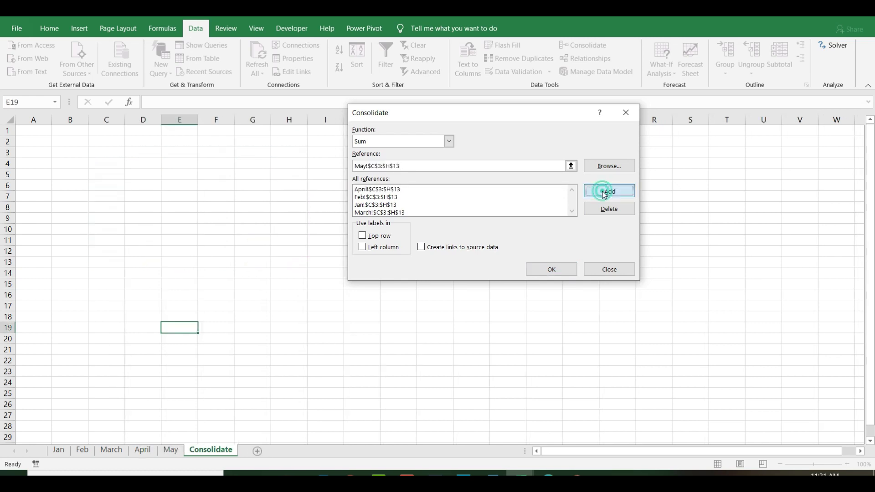
Step: Use labels from the top row and left column, create links to the source data, and run the consolidation
{"action": "left_click", "coordinate": [365, 236]}
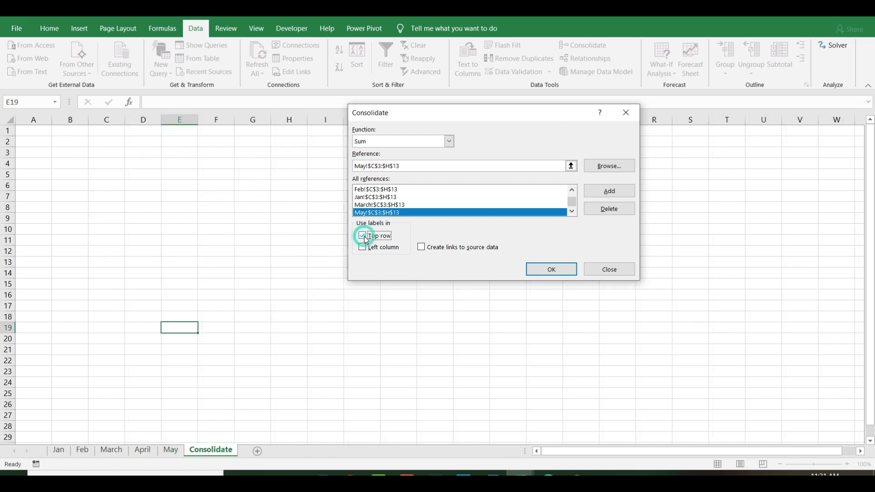
{"action": "left_click", "coordinate": [361, 248]}
{"action": "left_click", "coordinate": [421, 248]}
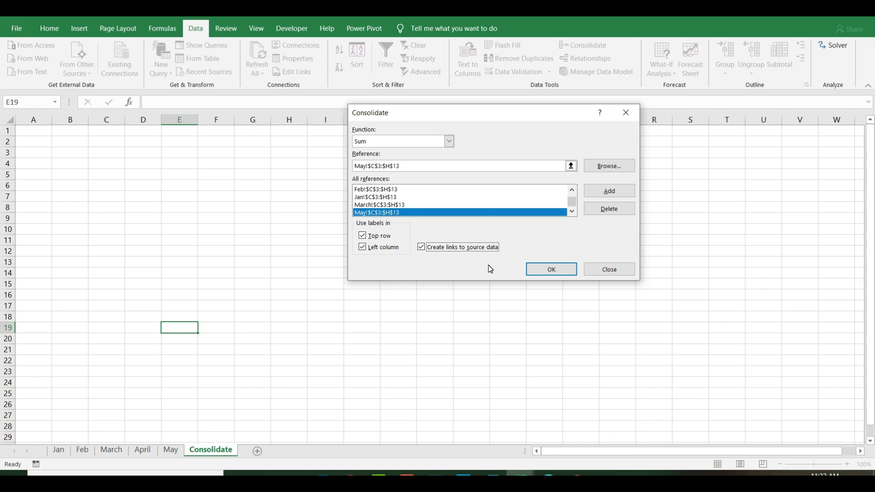
{"action": "left_click", "coordinate": [541, 270]}
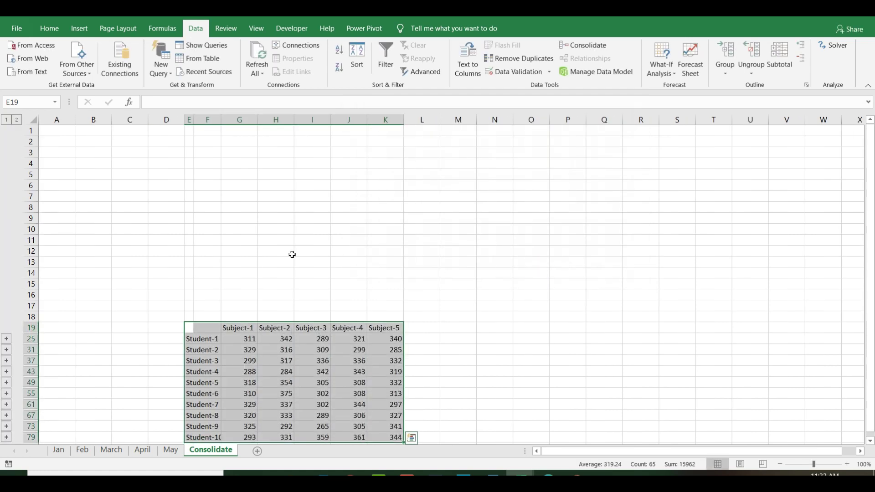
Step: Delete empty rows 1 to 17 above the consolidated table
{"action": "left_click_drag", "start_coordinate": [31, 131], "coordinate": [98, 314]}
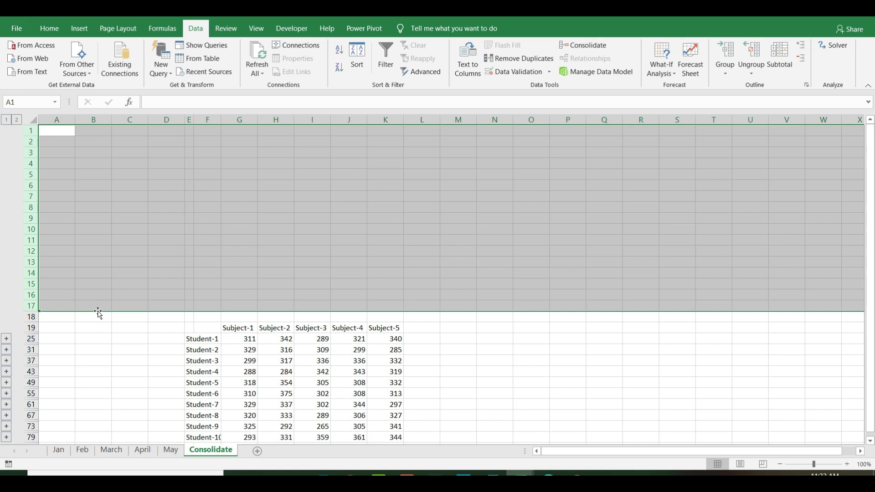
{"action": "key", "text": "ctrl+minus"}
{"action": "left_click", "coordinate": [281, 239]}
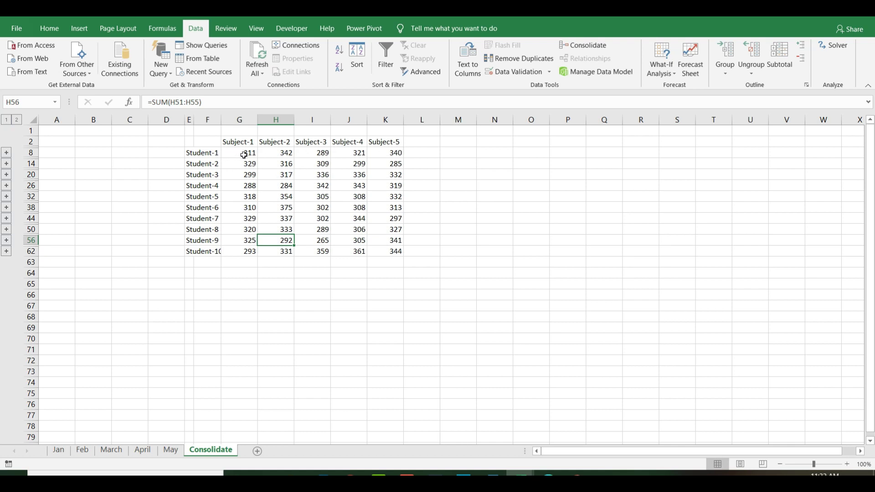
Step: Expand the Student-1 group to show its monthly detail rows and autofit column F to its contents
{"action": "left_click", "coordinate": [6, 153]}
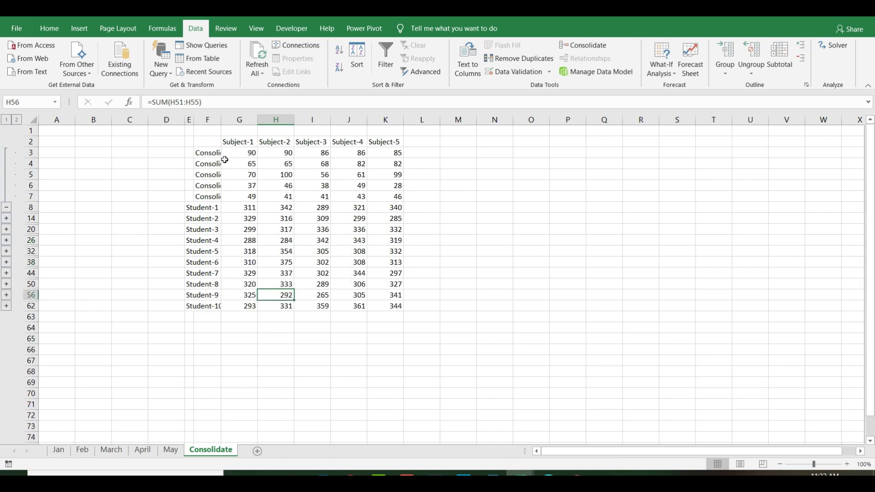
{"action": "double_click", "coordinate": [220, 122]}
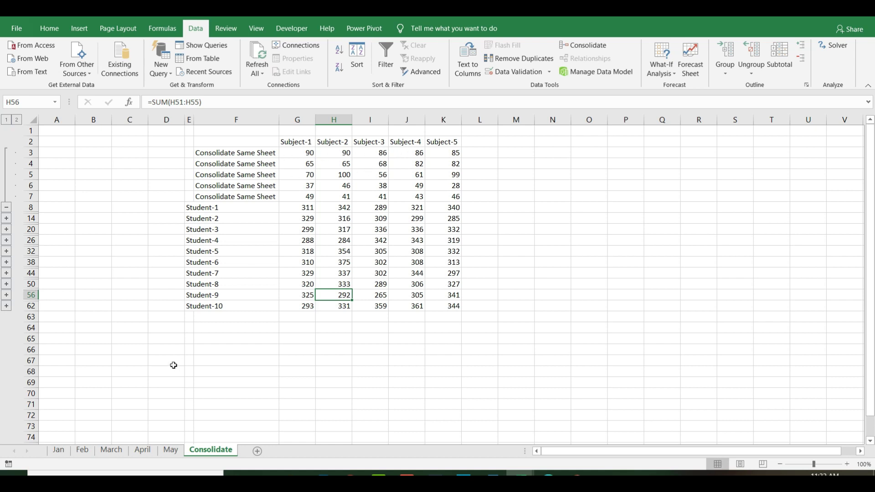
{"action": "left_click", "coordinate": [214, 209]}
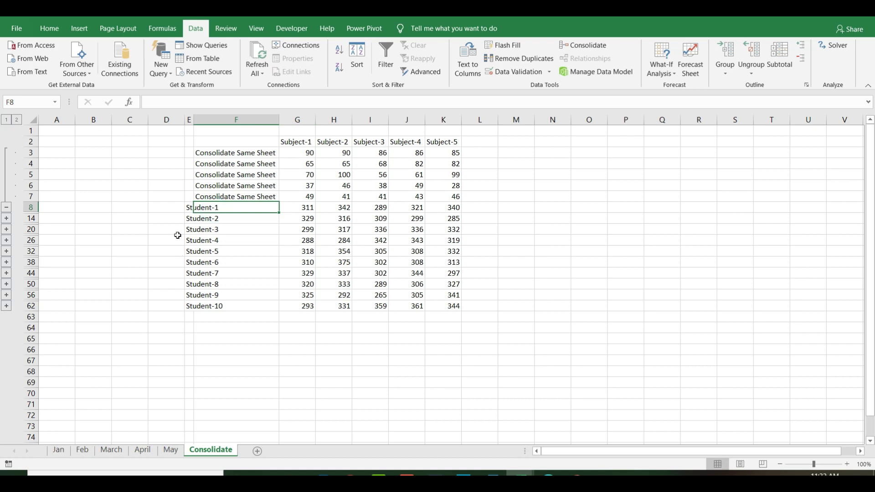
{"action": "left_click", "coordinate": [188, 208]}
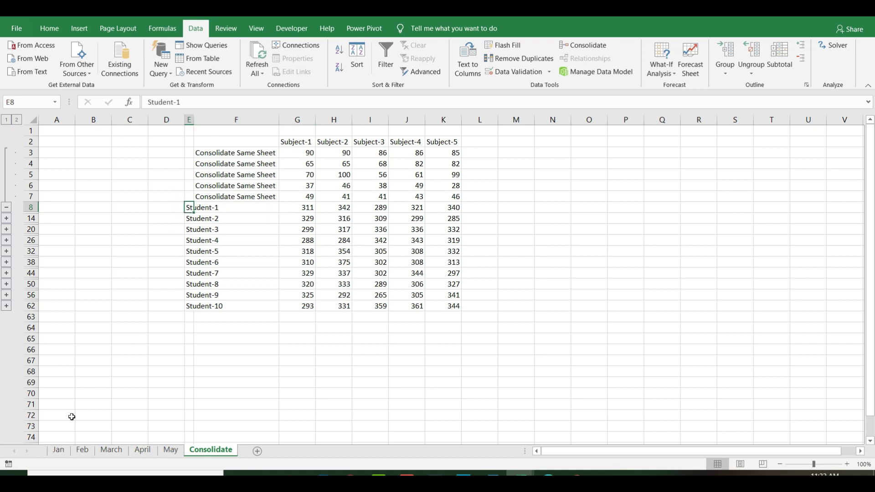
Step: Change Student-1's Subject-1 mark on the Jan sheet to 100
{"action": "left_click", "coordinate": [58, 451]}
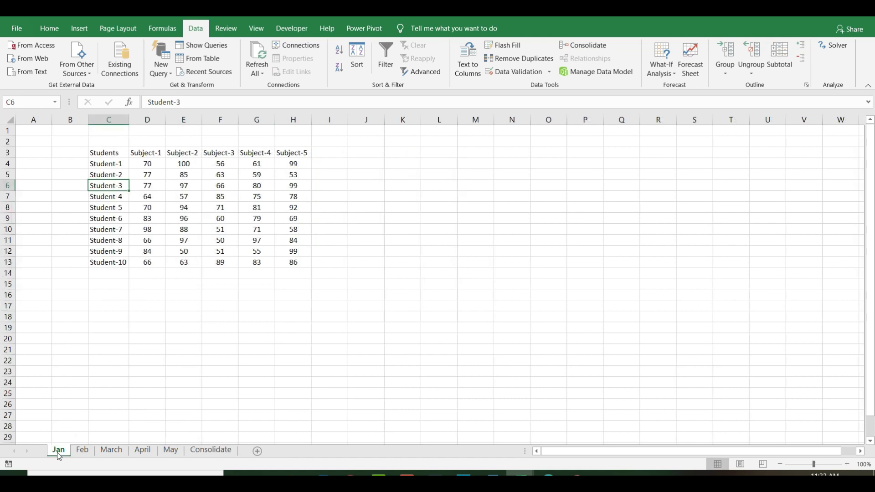
{"action": "left_click", "coordinate": [147, 163]}
{"action": "type", "text": "1000"}
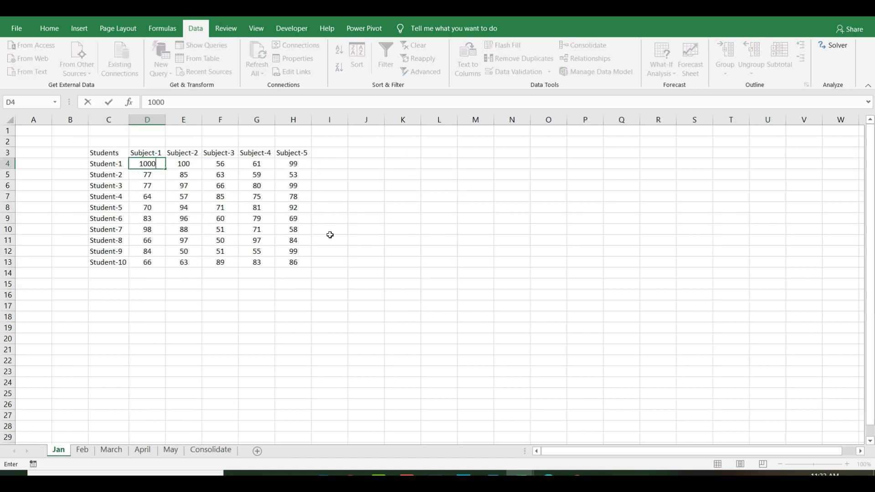
{"action": "key", "text": "BackSpace"}
{"action": "key", "text": "Return"}
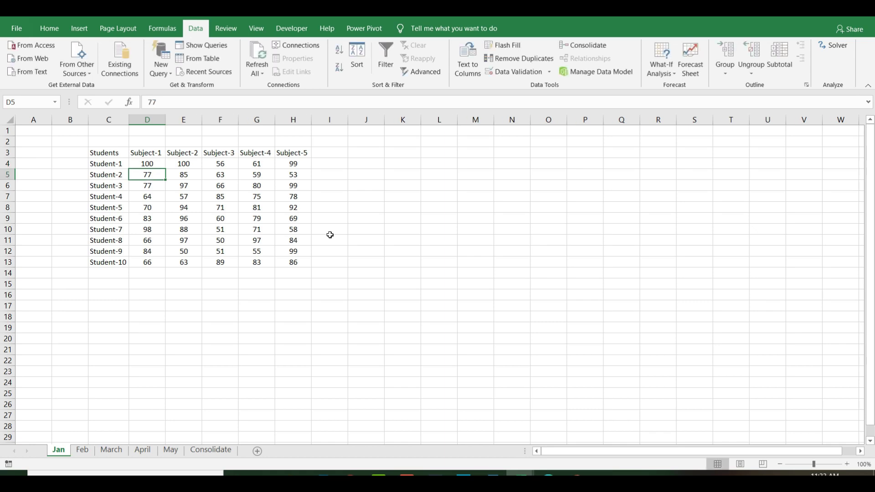
Step: Check Student-1's linked January mark for Subject-1 on the Consolidate sheet
{"action": "left_click", "coordinate": [113, 165]}
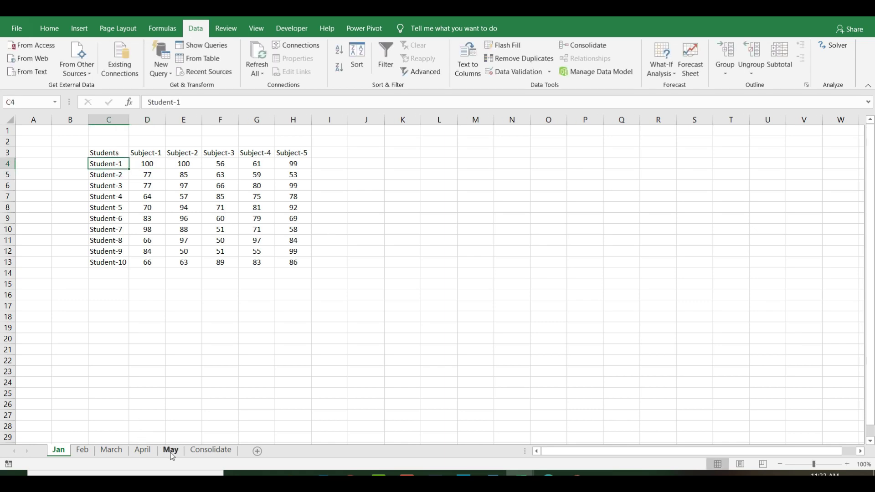
{"action": "left_click", "coordinate": [200, 452]}
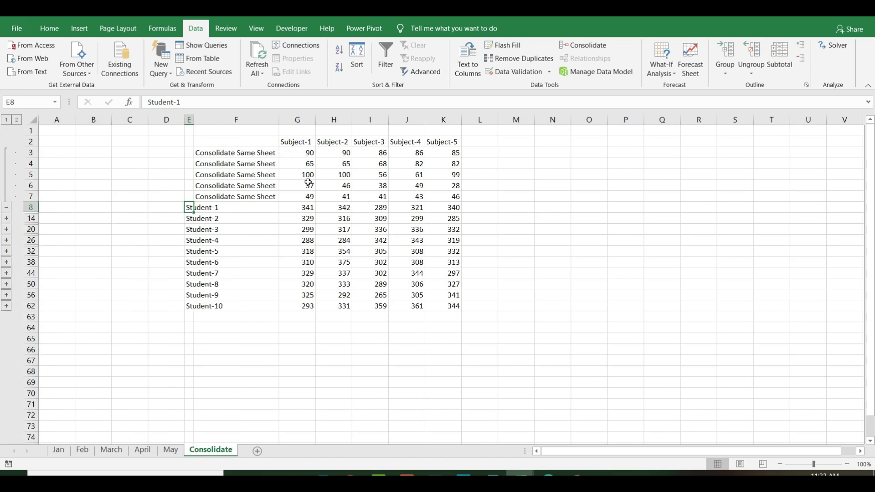
{"action": "left_click", "coordinate": [304, 174]}
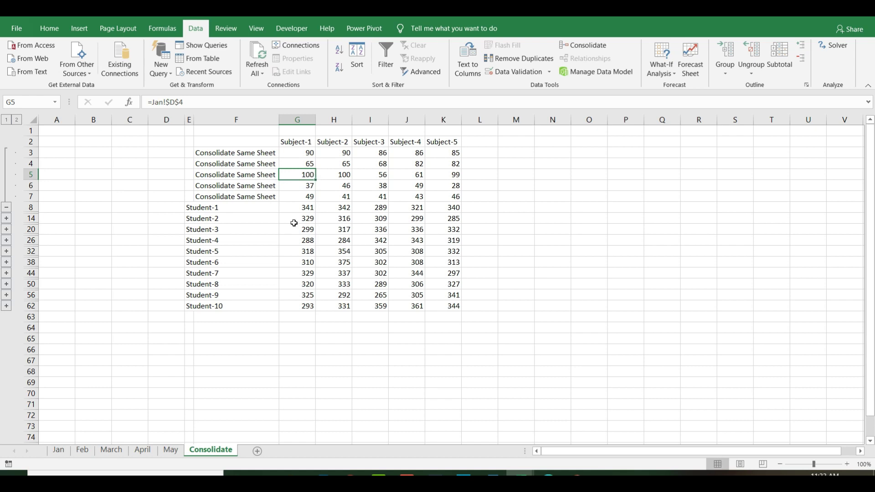
Step: Switch to File Explorer and open the Data subfolder inside the Consolidation folder
{"action": "left_click", "coordinate": [171, 451]}
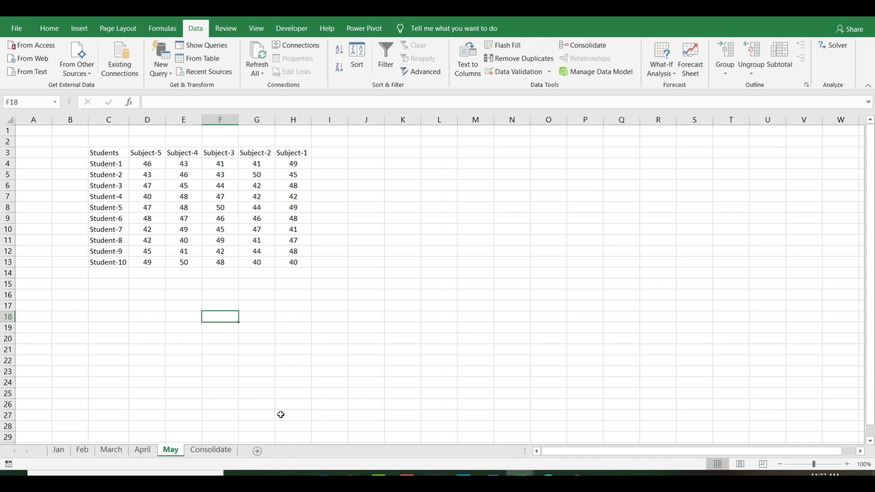
{"action": "left_click", "coordinate": [293, 473]}
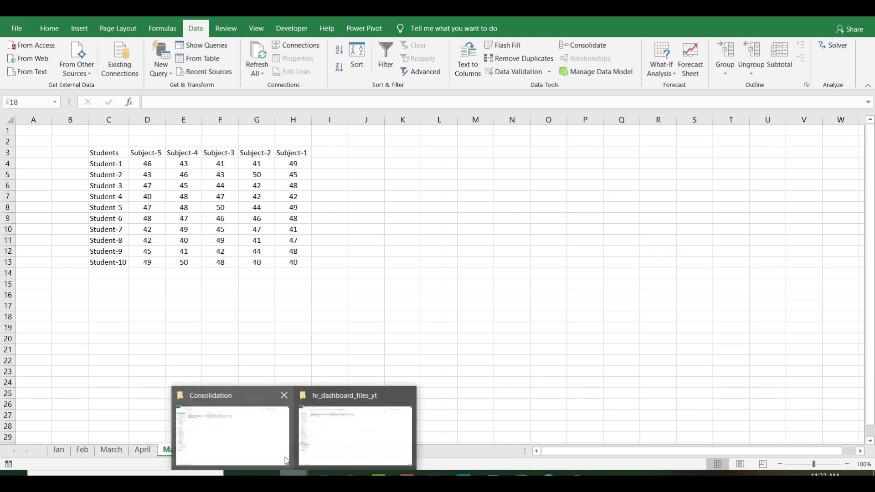
{"action": "left_click", "coordinate": [212, 426]}
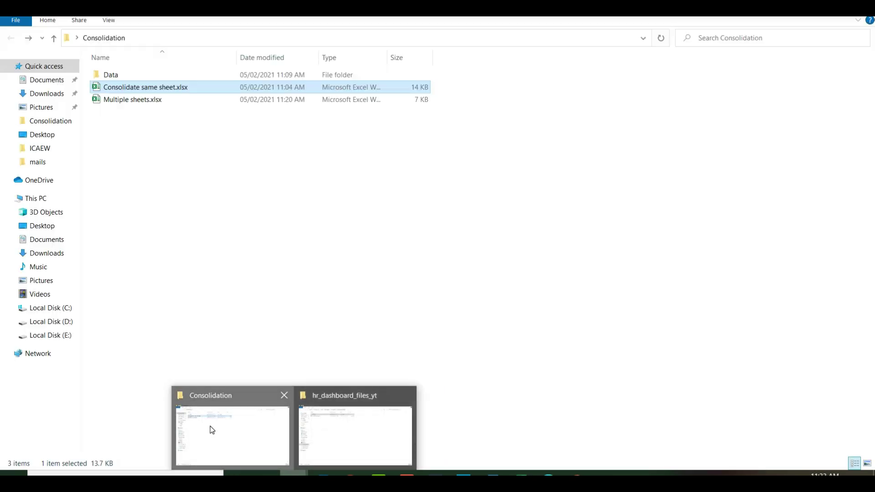
{"action": "left_click", "coordinate": [110, 75]}
{"action": "double_click", "coordinate": [110, 75]}
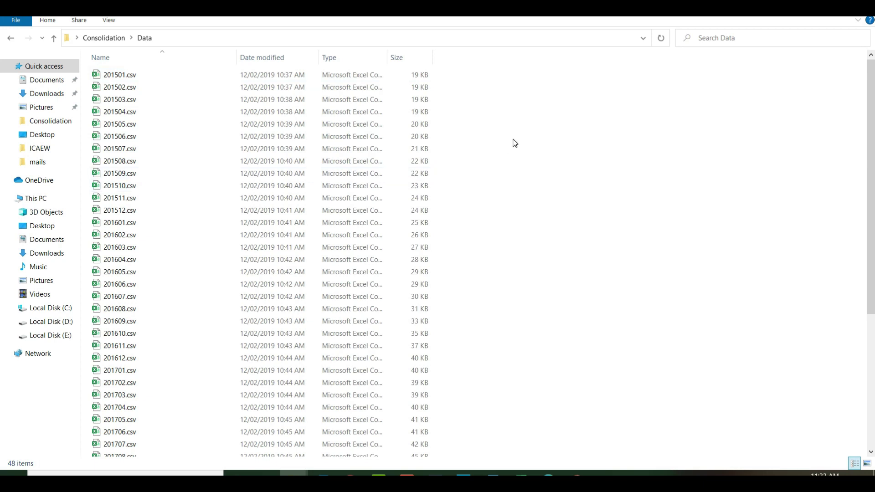
Step: Look through the monthly CSV files in the Data folder, from 201501.csv down to 201812.csv and back up
{"action": "left_click", "coordinate": [122, 77]}
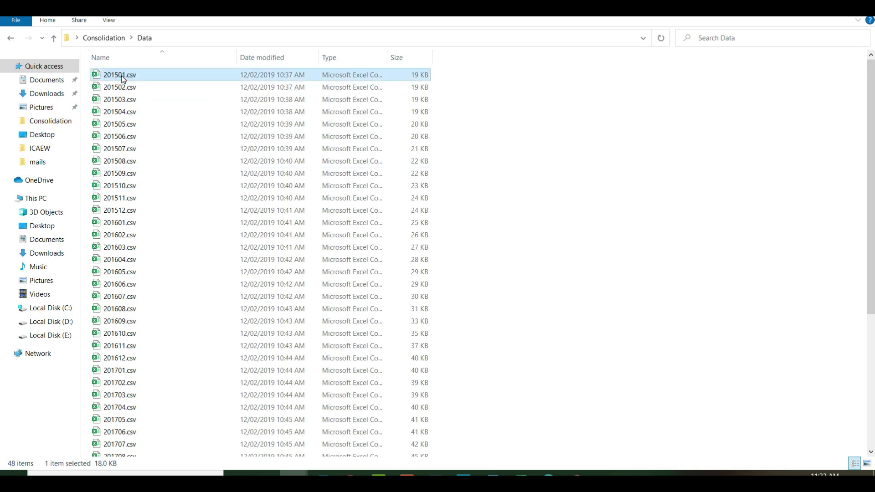
{"action": "key", "text": "Down"}
{"action": "key", "text": "Down"}
{"action": "key", "text": "Down"}
{"action": "key", "text": "Down"}
{"action": "key", "text": "Down"}
{"action": "key", "text": "Down"}
{"action": "key", "text": "Down"}
{"action": "key", "text": "Down"}
{"action": "key", "text": "Down"}
{"action": "key", "text": "Down"}
{"action": "key", "text": "Down"}
{"action": "key", "text": "Down"}
{"action": "key", "text": "Down"}
{"action": "key", "text": "Down"}
{"action": "key", "text": "Down"}
{"action": "key", "text": "Down"}
{"action": "key", "text": "Down"}
{"action": "key", "text": "Down"}
{"action": "key", "text": "Down"}
{"action": "key", "text": "Down"}
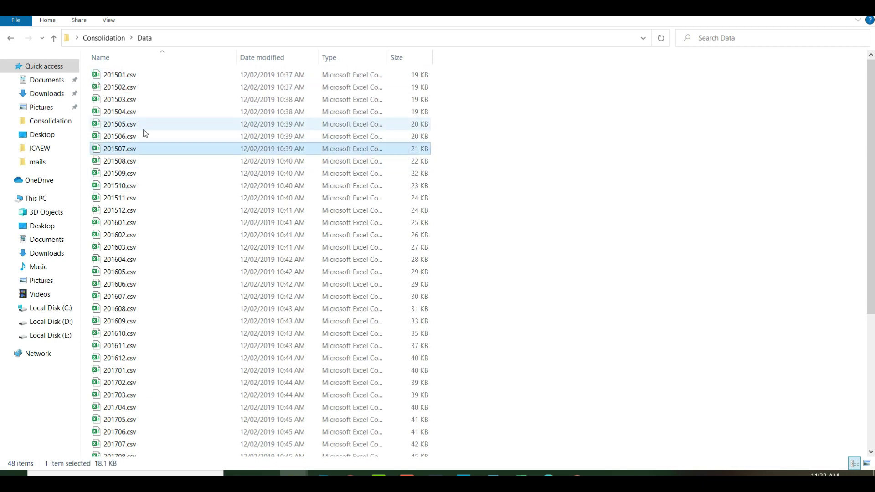
{"action": "key", "text": "Down"}
{"action": "key", "text": "Down"}
{"action": "key", "text": "Down"}
{"action": "key", "text": "Down"}
{"action": "key", "text": "Down"}
{"action": "key", "text": "Down"}
{"action": "key", "text": "Down"}
{"action": "key", "text": "Down"}
{"action": "key", "text": "Down"}
{"action": "key", "text": "Down"}
{"action": "key", "text": "Down"}
{"action": "key", "text": "Down"}
{"action": "key", "text": "Down"}
{"action": "key", "text": "Down"}
{"action": "key", "text": "Down"}
{"action": "key", "text": "Down"}
{"action": "key", "text": "Down"}
{"action": "key", "text": "Down"}
{"action": "key", "text": "Down"}
{"action": "key", "text": "Down"}
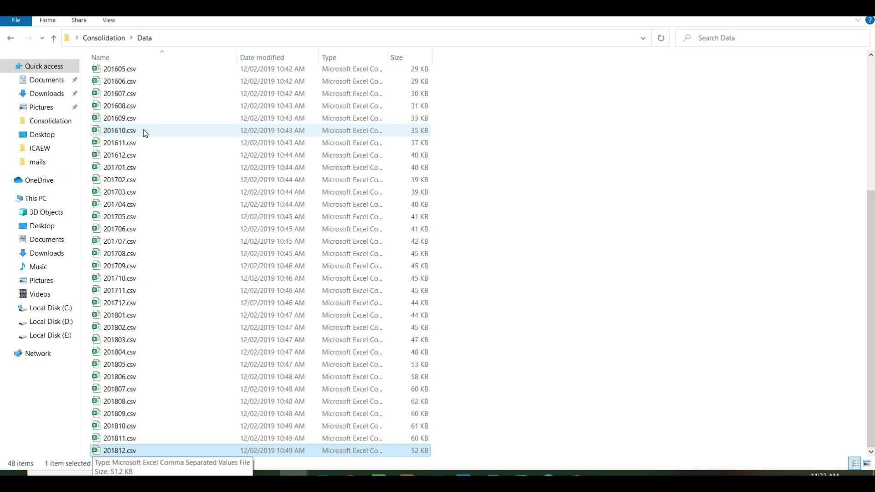
{"action": "key", "text": "Up"}
{"action": "key", "text": "Up"}
{"action": "key", "text": "Up"}
{"action": "key", "text": "Up"}
{"action": "key", "text": "Up"}
{"action": "key", "text": "Up"}
{"action": "key", "text": "Up"}
{"action": "key", "text": "Up"}
{"action": "key", "text": "Up"}
{"action": "key", "text": "Up"}
{"action": "key", "text": "Up"}
{"action": "key", "text": "Up"}
{"action": "key", "text": "Up"}
{"action": "key", "text": "Up"}
{"action": "key", "text": "Up"}
{"action": "key", "text": "Up"}
{"action": "key", "text": "Up"}
{"action": "key", "text": "Up"}
{"action": "key", "text": "Up"}
{"action": "key", "text": "Up"}
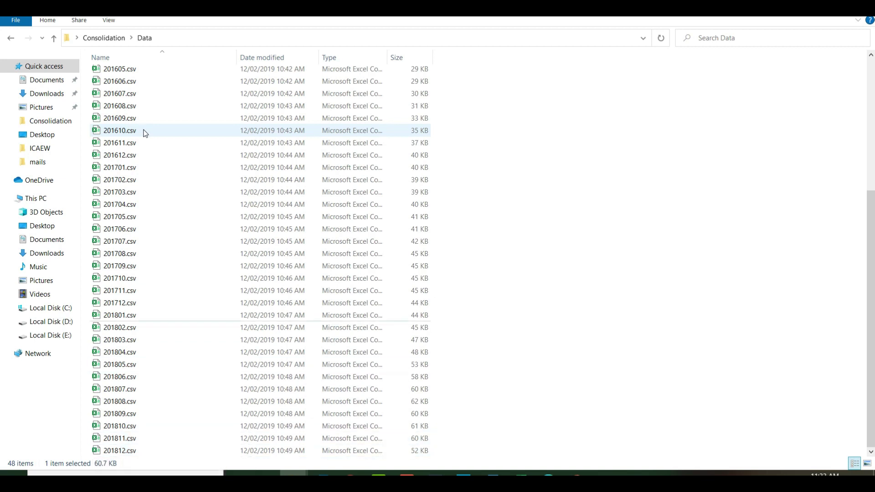
{"action": "key", "text": "Up"}
{"action": "key", "text": "Up"}
{"action": "key", "text": "Up"}
{"action": "key", "text": "Up"}
{"action": "key", "text": "Up"}
{"action": "key", "text": "Up"}
{"action": "key", "text": "Up"}
{"action": "key", "text": "Up"}
{"action": "key", "text": "Up"}
{"action": "key", "text": "Up"}
{"action": "key", "text": "Up"}
{"action": "key", "text": "Up"}
{"action": "key", "text": "Up"}
{"action": "key", "text": "Up"}
{"action": "key", "text": "Up"}
{"action": "key", "text": "Up"}
{"action": "key", "text": "Up"}
{"action": "key", "text": "Up"}
{"action": "key", "text": "Up"}
{"action": "key", "text": "Up"}
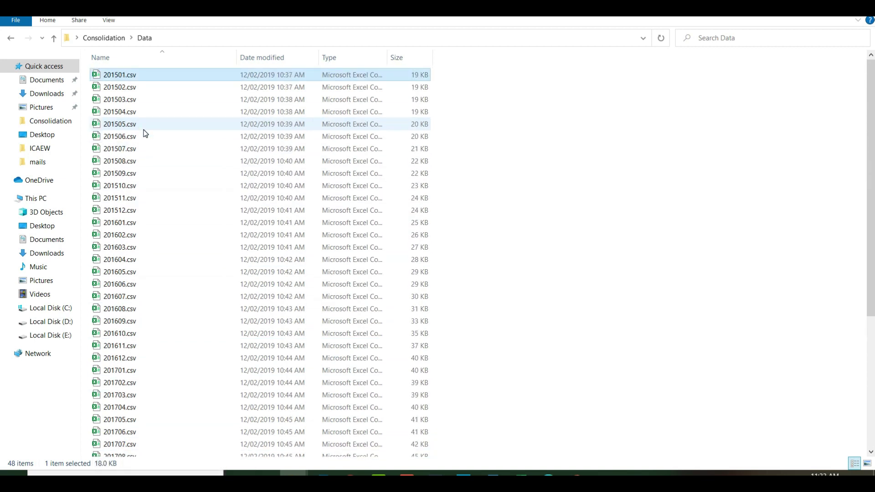
{"action": "left_click", "coordinate": [120, 74]}
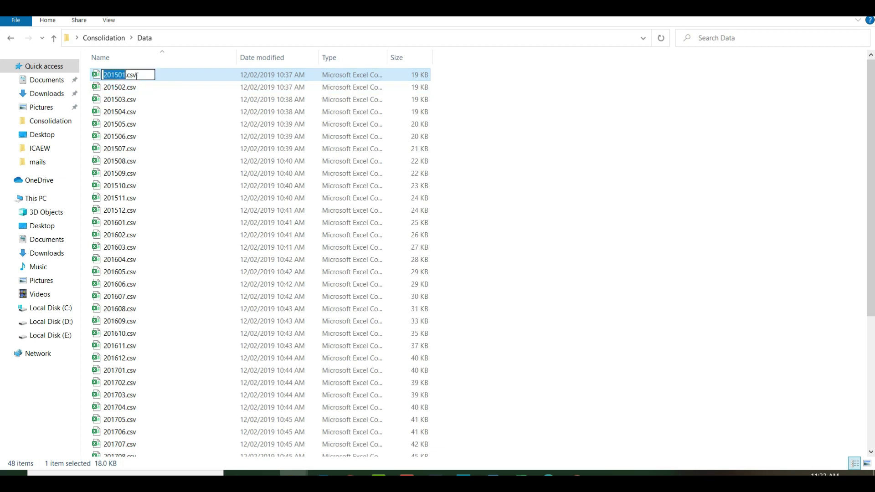
{"action": "left_click", "coordinate": [133, 88]}
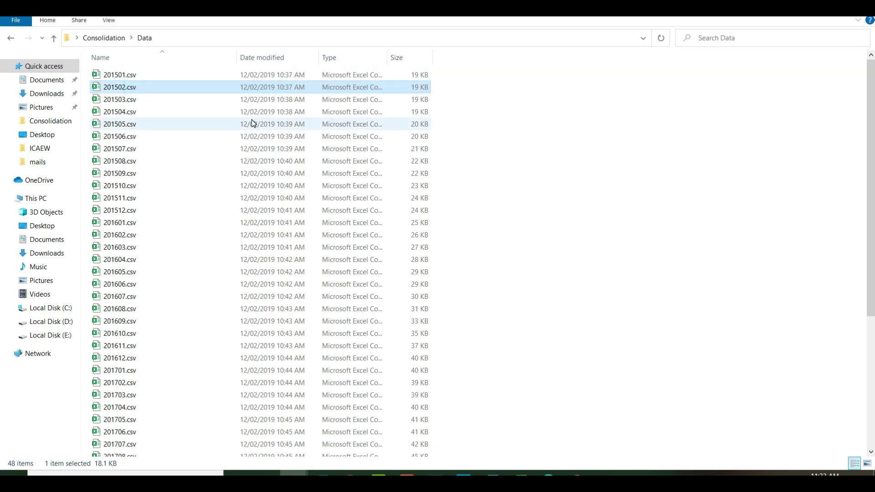
{"action": "key", "text": "Down"}
{"action": "key", "text": "Down"}
{"action": "key", "text": "Down"}
{"action": "key", "text": "Down"}
{"action": "key", "text": "Down"}
{"action": "key", "text": "Down"}
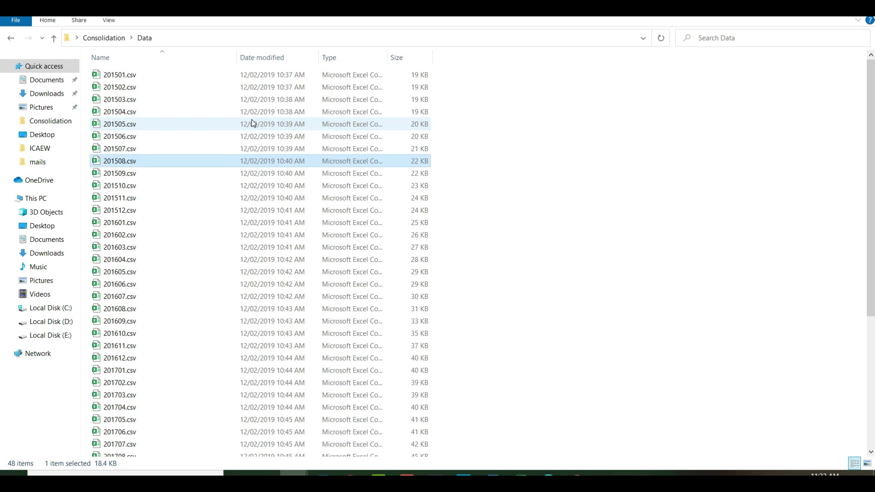
{"action": "key", "text": "Down"}
{"action": "key", "text": "Down"}
{"action": "key", "text": "Down"}
{"action": "key", "text": "Down"}
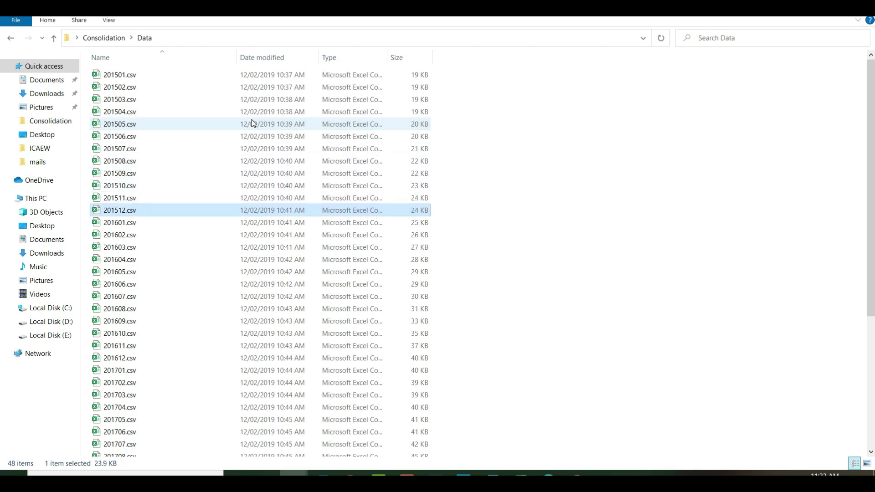
{"action": "key", "text": "Down"}
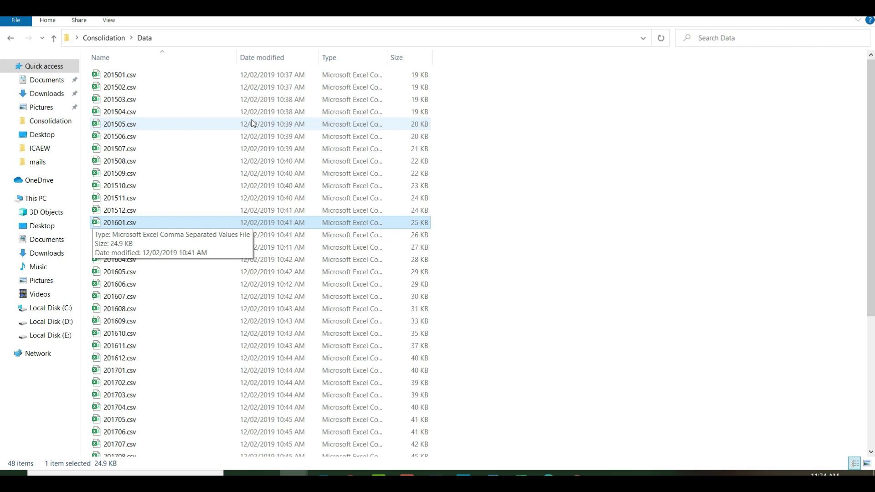
Step: Return to the Consolidation folder and open the workbook Multiple sheets.xlsx
{"action": "key", "text": "BackSpace"}
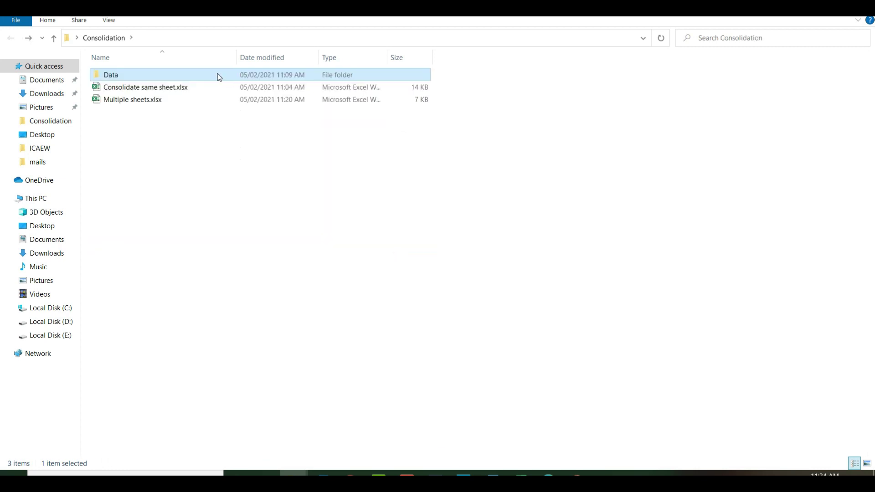
{"action": "double_click", "coordinate": [132, 99]}
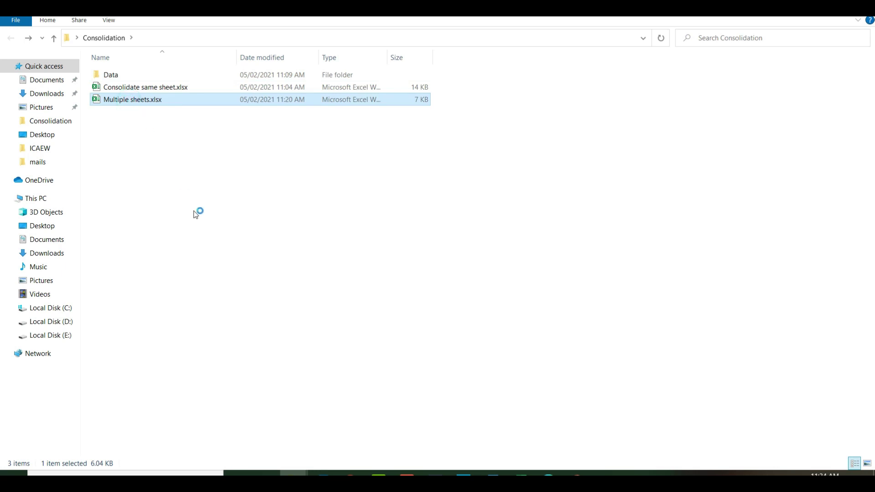
{"action": "left_click", "coordinate": [166, 279]}
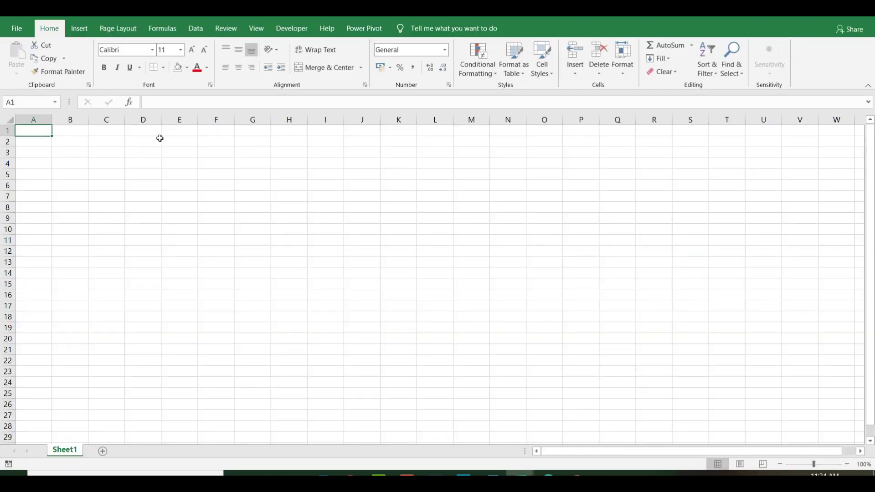
Step: Create a new query from a folder, using the Data subfolder of the Consolidation folder on the desktop as the source
{"action": "left_click", "coordinate": [198, 32]}
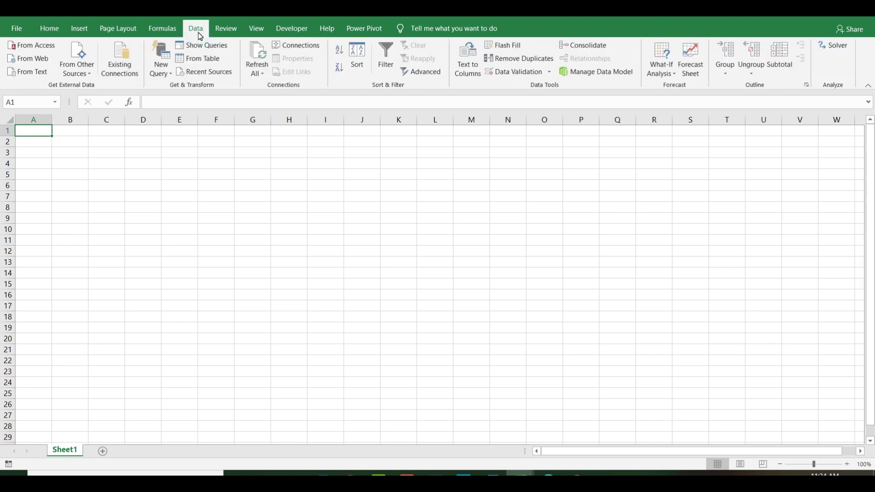
{"action": "left_click", "coordinate": [165, 73]}
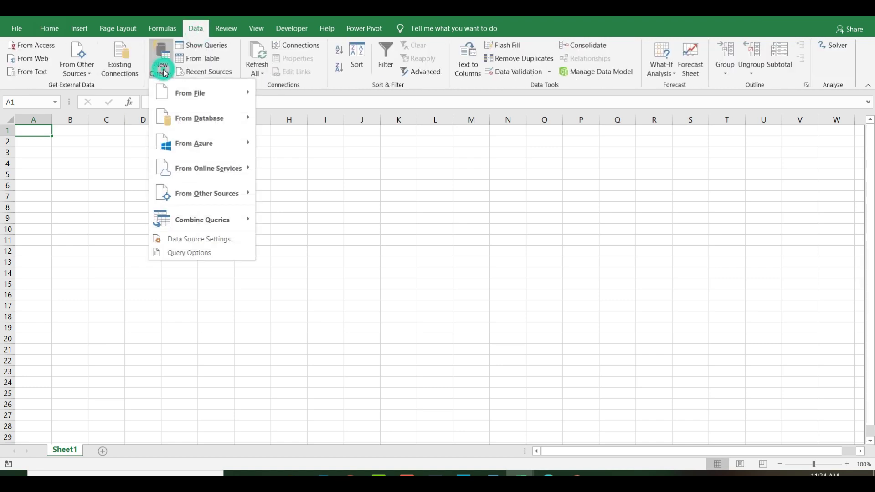
{"action": "mouse_move", "coordinate": [189, 97]}
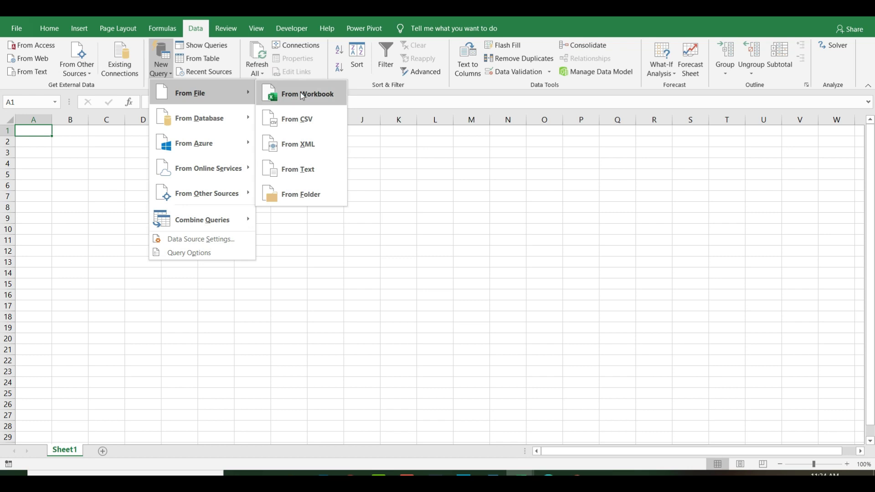
{"action": "left_click", "coordinate": [308, 200]}
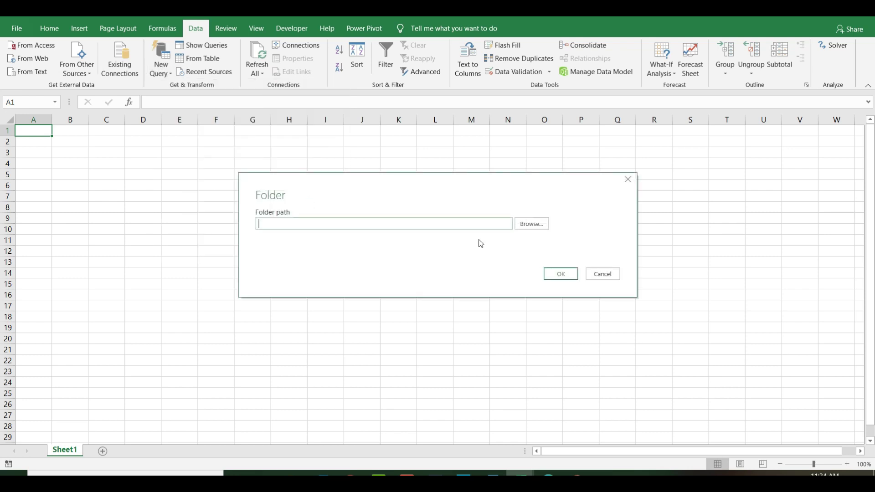
{"action": "left_click", "coordinate": [533, 226]}
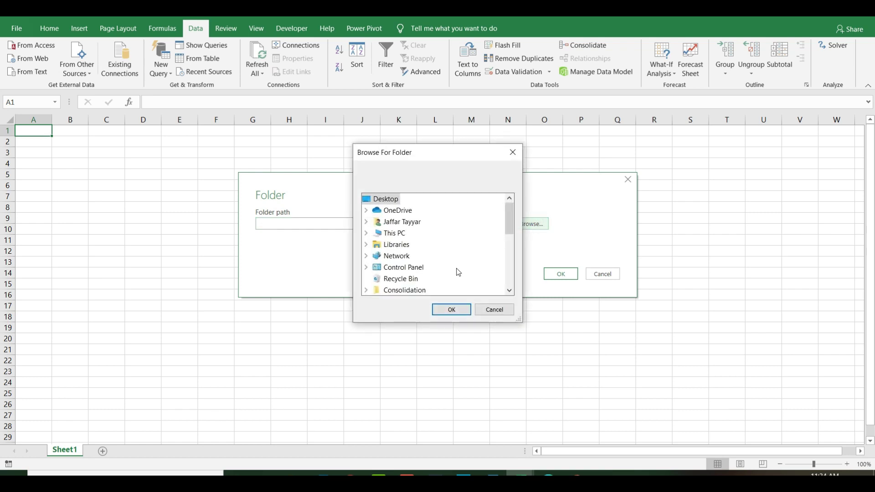
{"action": "left_click", "coordinate": [412, 291]}
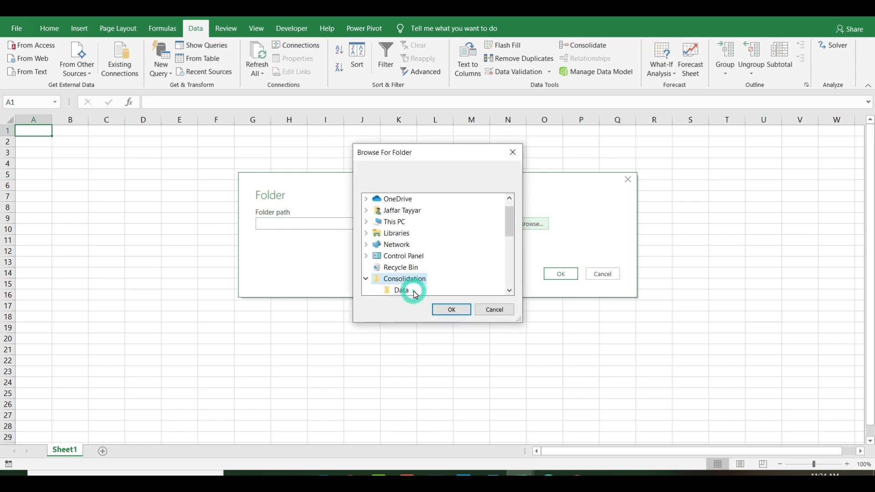
{"action": "left_click", "coordinate": [399, 290]}
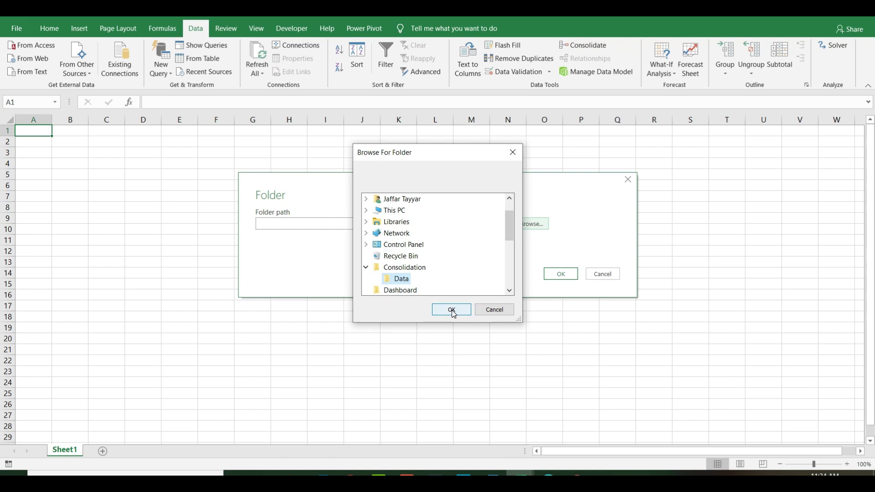
{"action": "left_click", "coordinate": [441, 313]}
{"action": "left_click", "coordinate": [551, 274]}
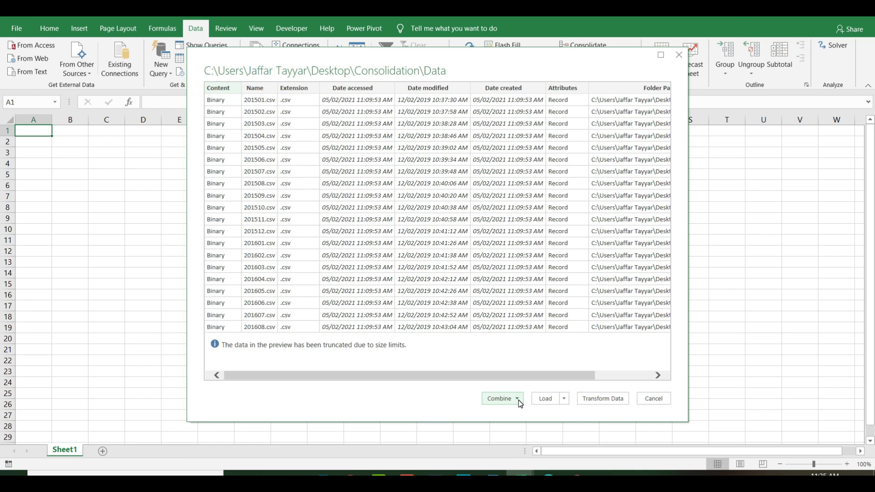
Step: Combine and transform the folder's CSV files, with the first file as the sample and comma as the delimiter
{"action": "left_click", "coordinate": [519, 401]}
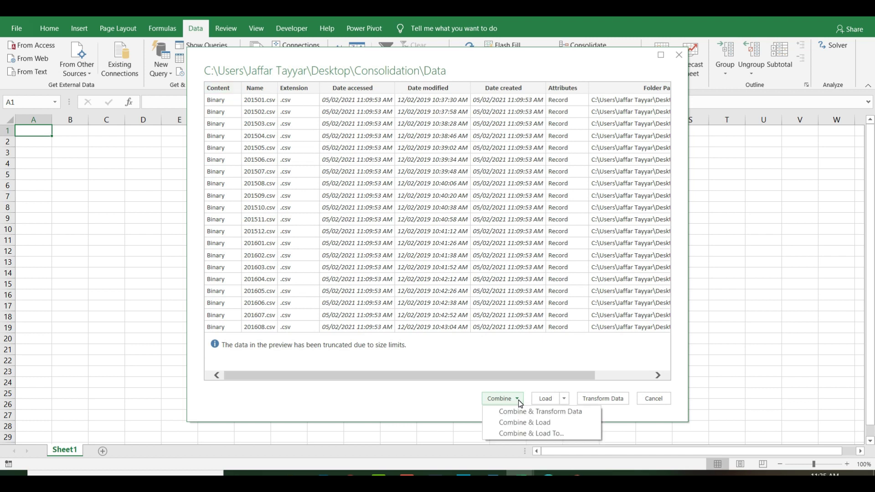
{"action": "left_click", "coordinate": [565, 414]}
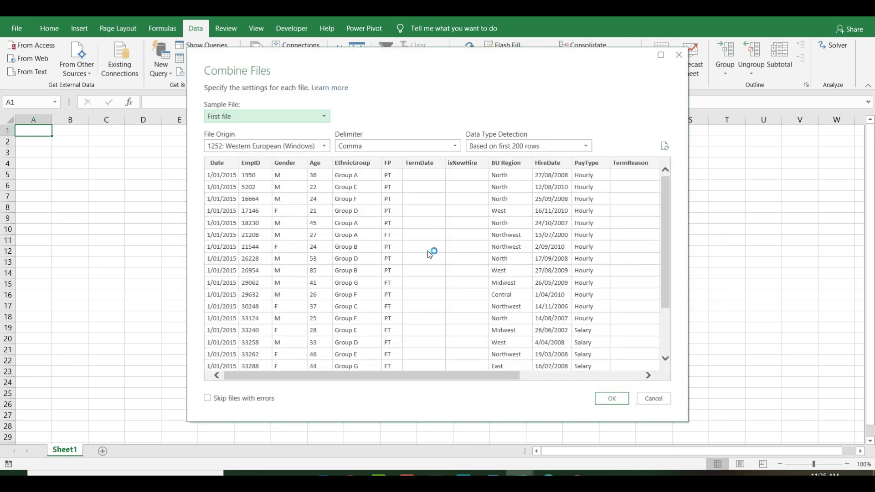
{"action": "left_click", "coordinate": [611, 400]}
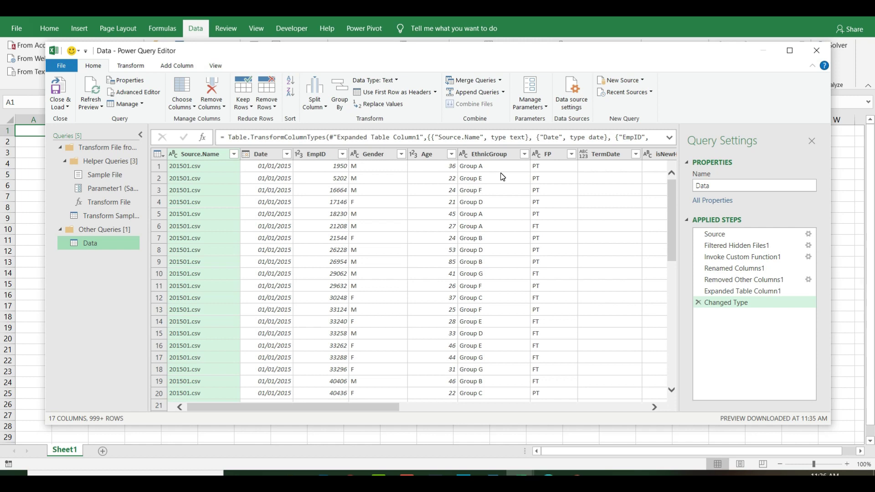
Step: Close the query editor and load the combined data as a connection only, adding it to the Data Model
{"action": "left_click", "coordinate": [140, 136]}
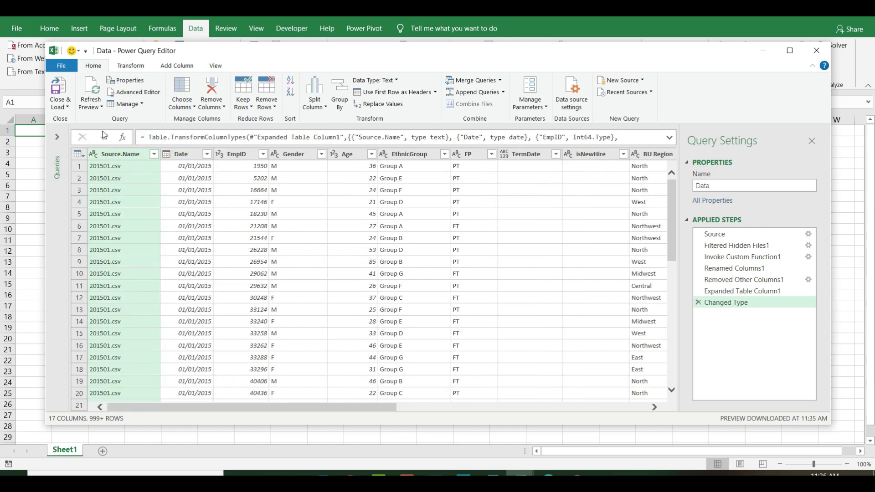
{"action": "left_click", "coordinate": [70, 109]}
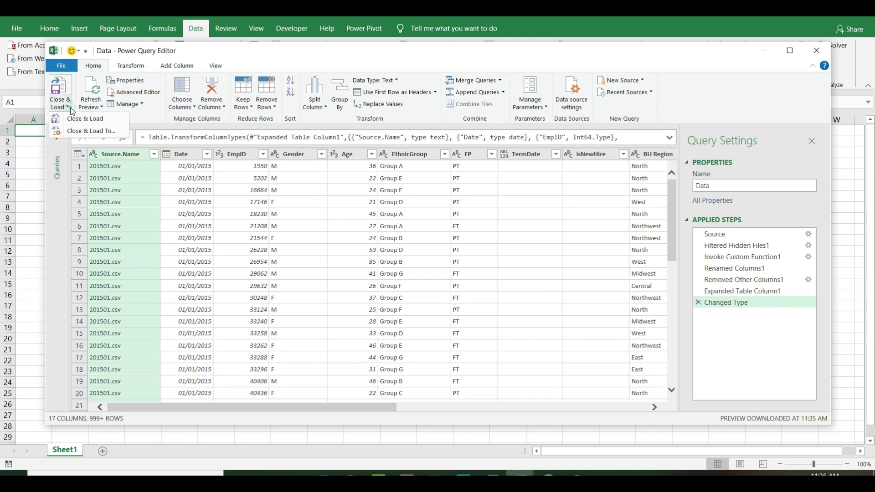
{"action": "left_click", "coordinate": [113, 132]}
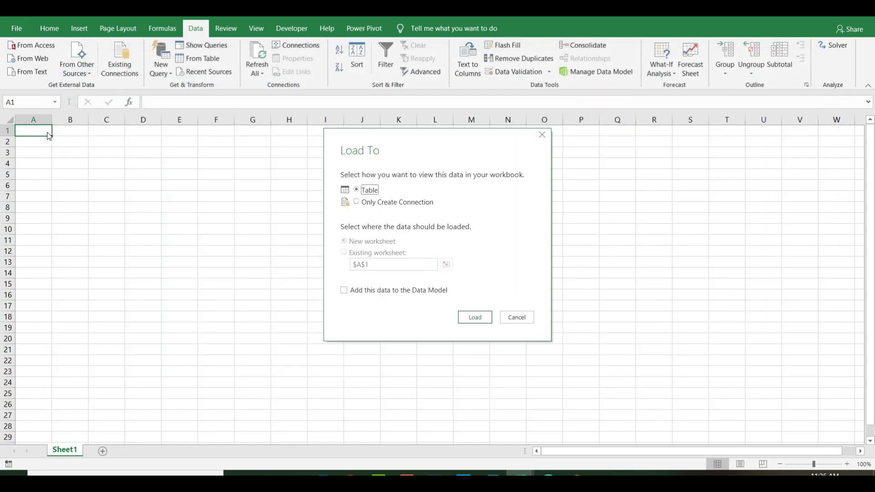
{"action": "left_click", "coordinate": [344, 290]}
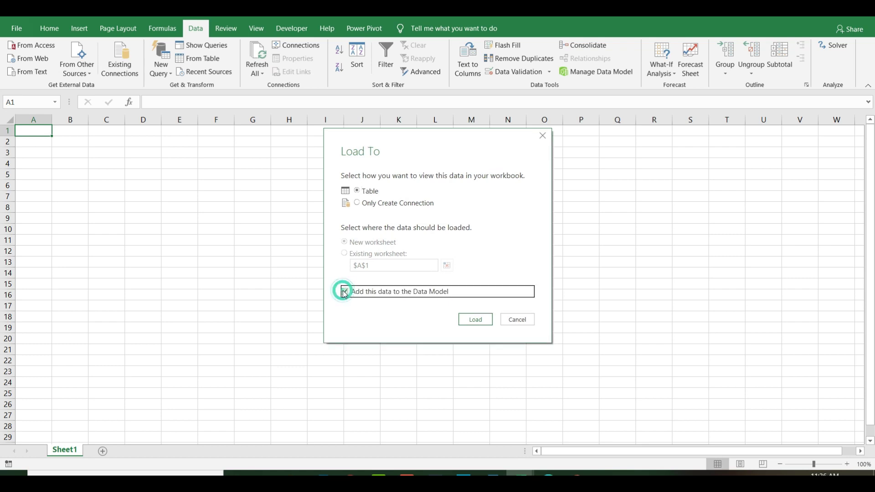
{"action": "left_click", "coordinate": [358, 205]}
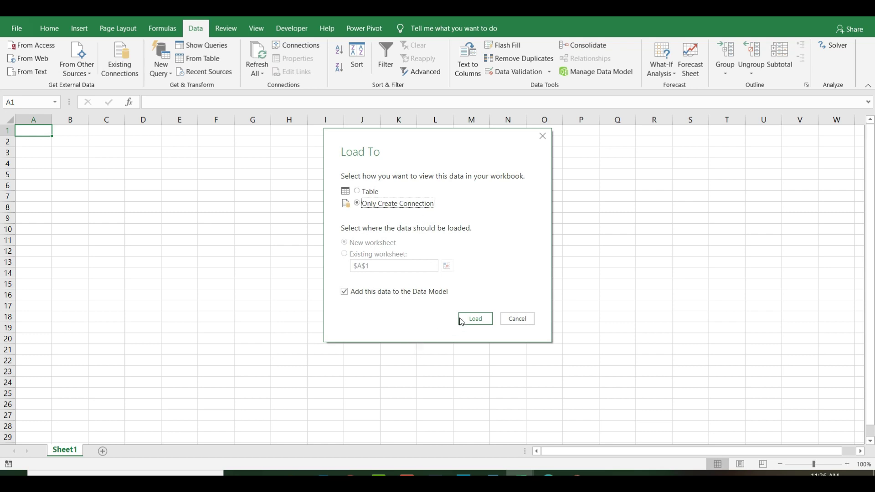
{"action": "left_click", "coordinate": [474, 318]}
{"action": "left_click", "coordinate": [484, 319]}
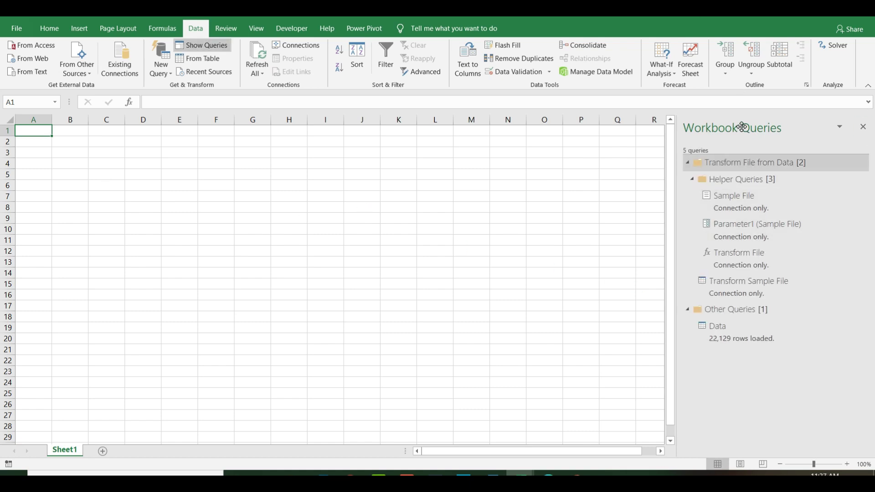
Step: Insert a PivotTable based on the workbook's Data Model at cell A1 of Sheet1, and close the Workbook Queries pane
{"action": "left_click", "coordinate": [80, 29]}
{"action": "left_click", "coordinate": [15, 64]}
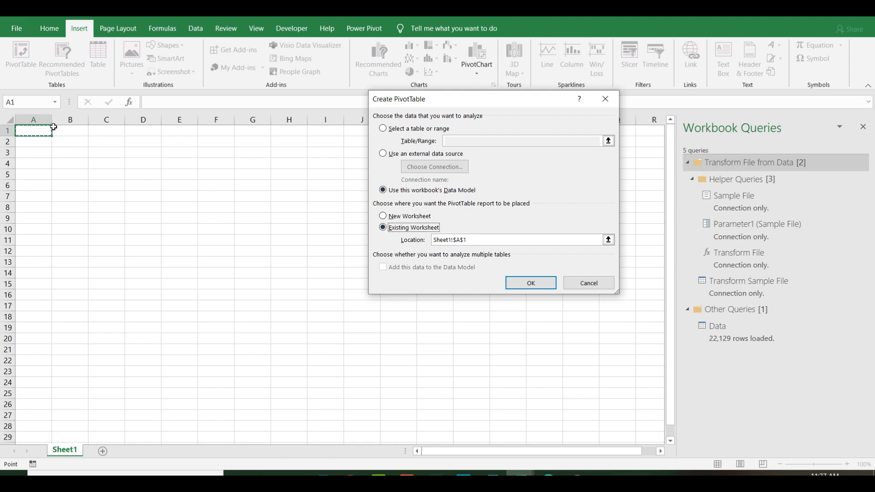
{"action": "left_click", "coordinate": [521, 286]}
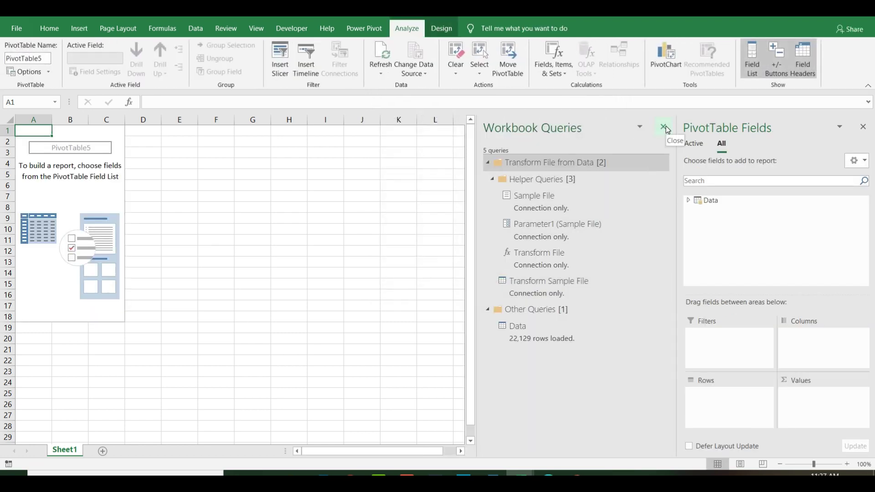
{"action": "left_click", "coordinate": [663, 129]}
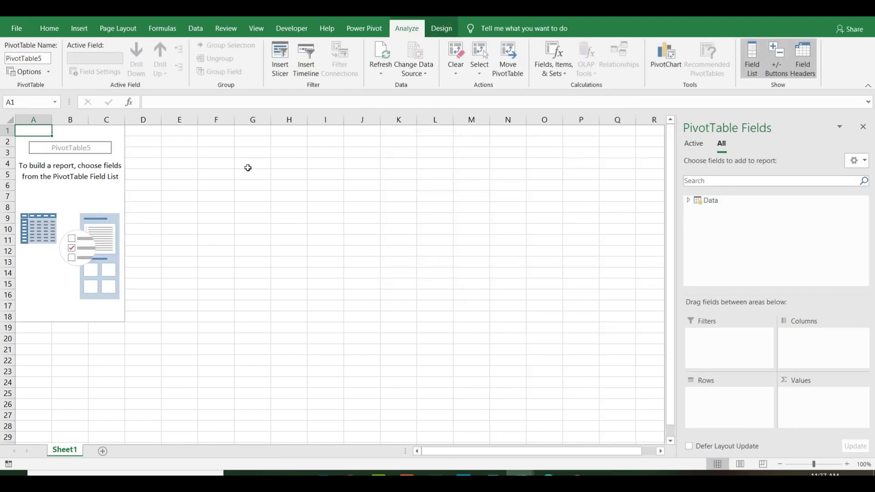
Step: Add the Date field of the Data table to the PivotTable rows and group the dates by months and years
{"action": "left_click", "coordinate": [688, 201]}
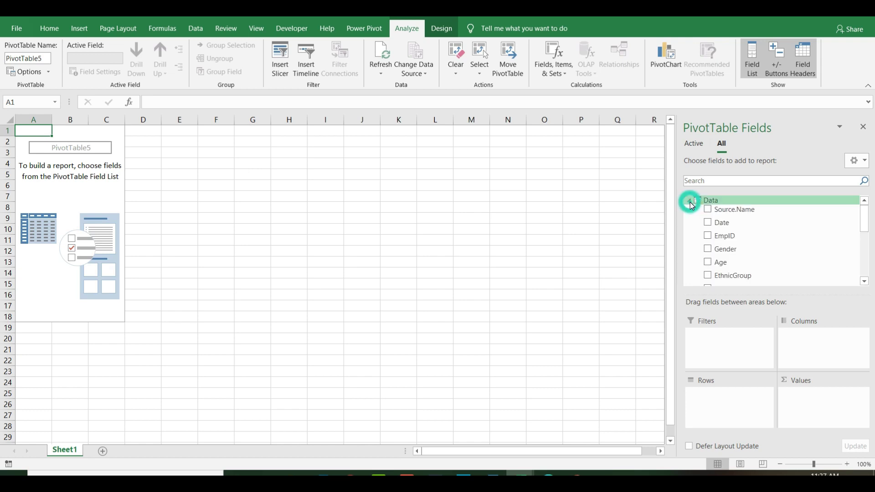
{"action": "left_click_drag", "start_coordinate": [721, 226], "coordinate": [703, 397]}
{"action": "right_click", "coordinate": [40, 154]}
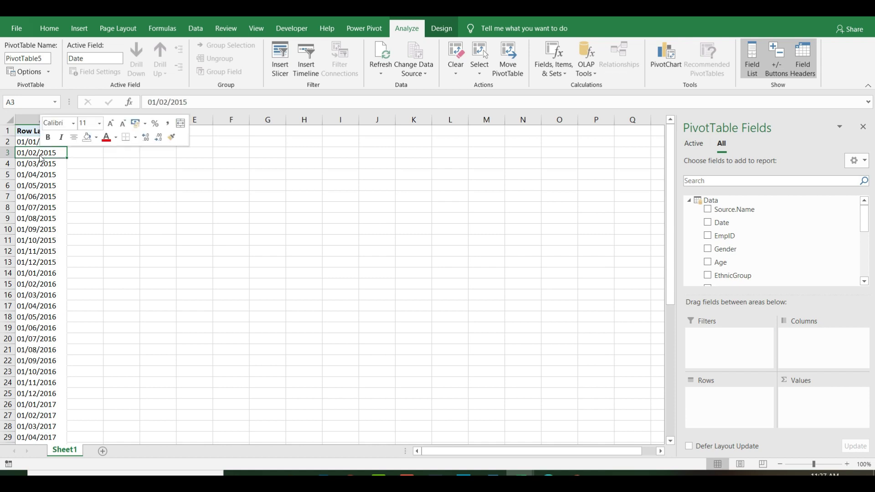
{"action": "left_click", "coordinate": [90, 280]}
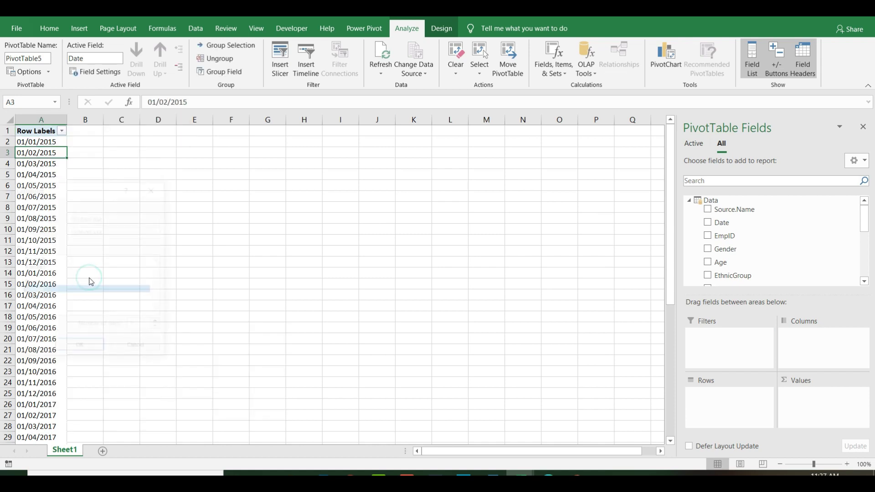
{"action": "left_click", "coordinate": [31, 306]}
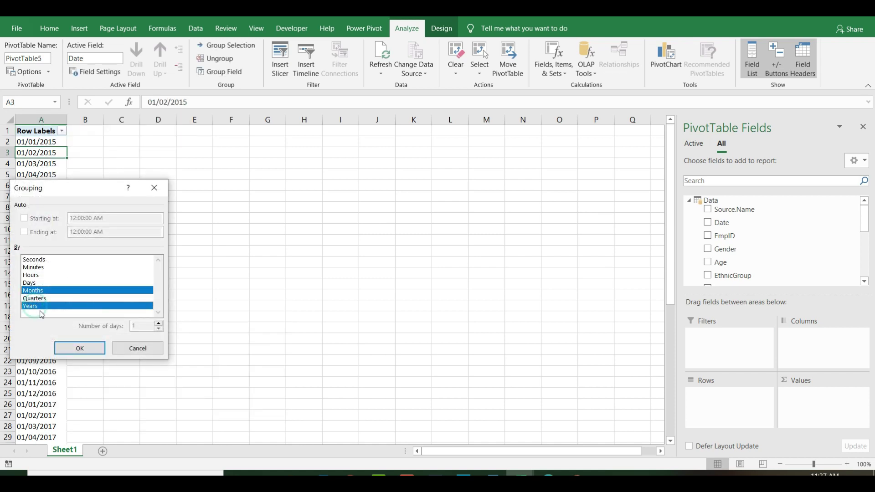
{"action": "left_click", "coordinate": [85, 349]}
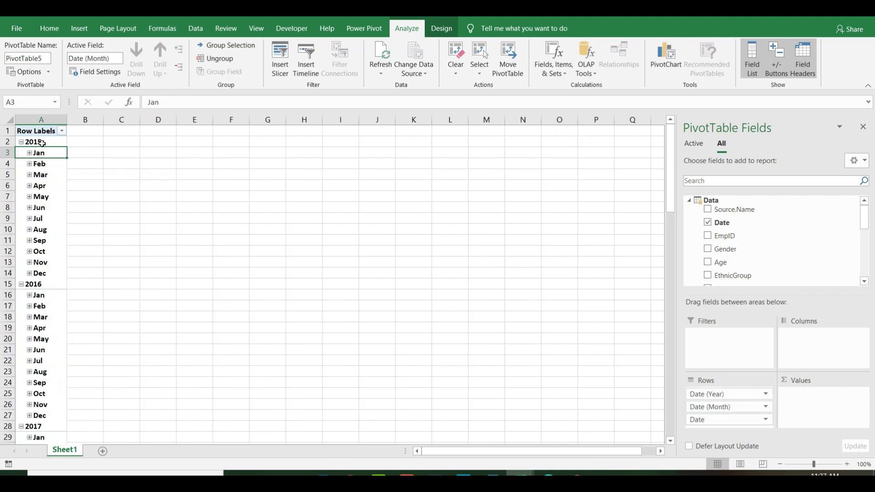
Step: Collapse the entire year field in the PivotTable
{"action": "right_click", "coordinate": [24, 144]}
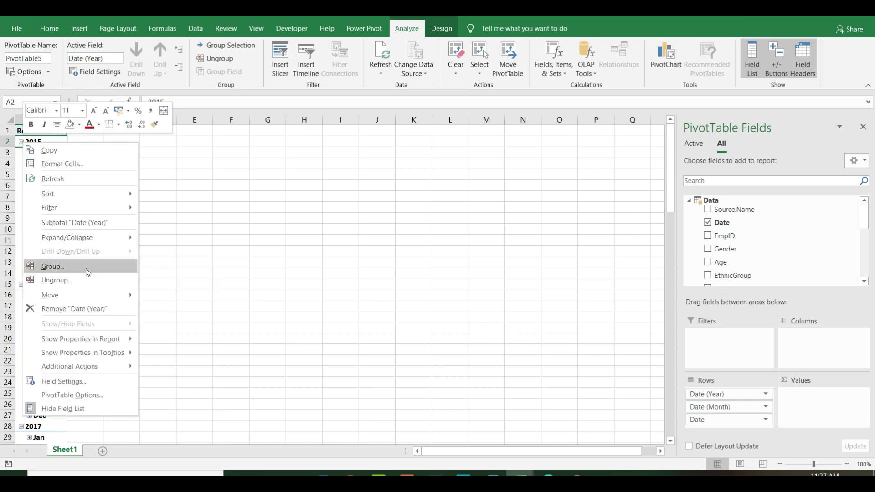
{"action": "mouse_move", "coordinate": [105, 238]}
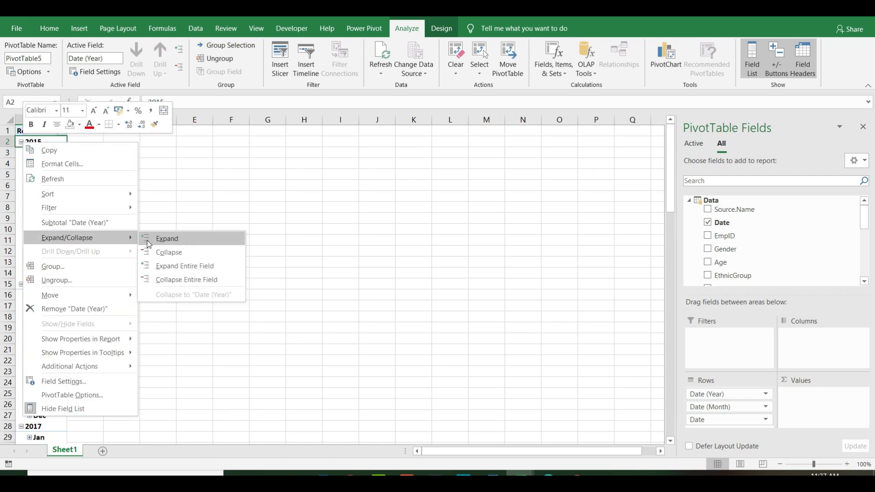
{"action": "left_click", "coordinate": [193, 281]}
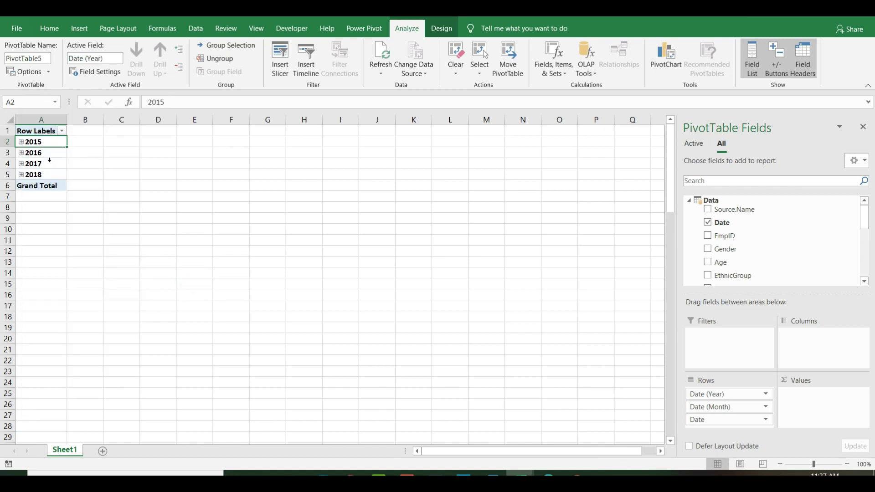
Step: Expand 2018 and its December in the PivotTable, briefly checking the months under 2015 and 2017
{"action": "left_click", "coordinate": [22, 175]}
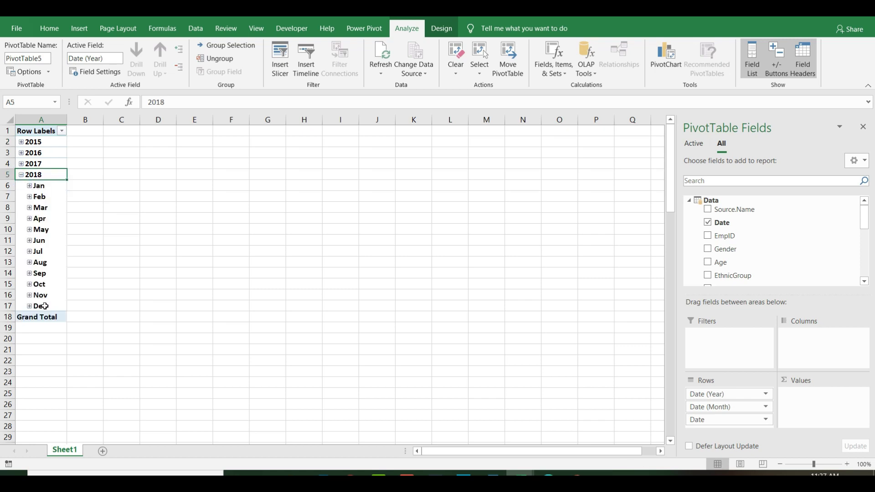
{"action": "left_click", "coordinate": [21, 142]}
{"action": "left_click", "coordinate": [21, 142]}
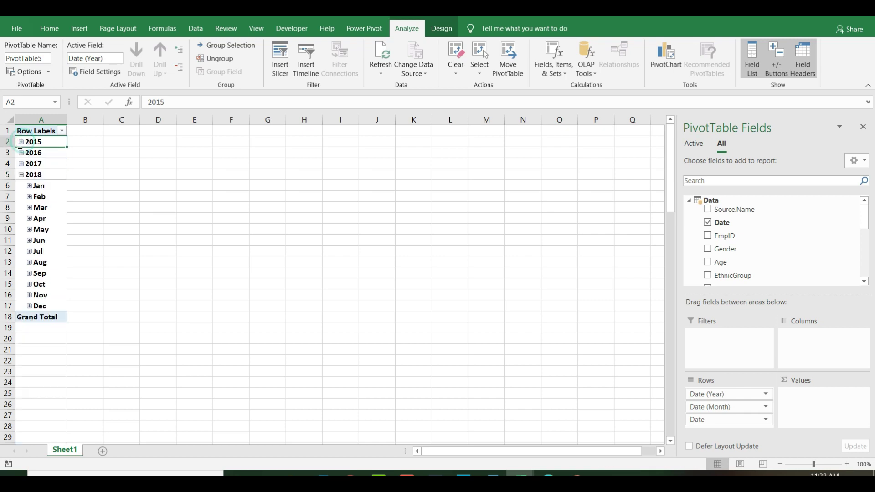
{"action": "left_click", "coordinate": [21, 164]}
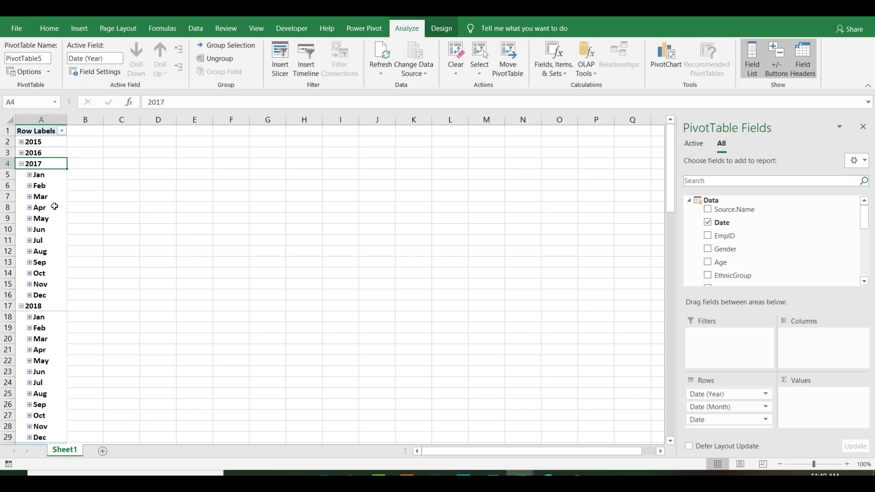
{"action": "left_click", "coordinate": [21, 164]}
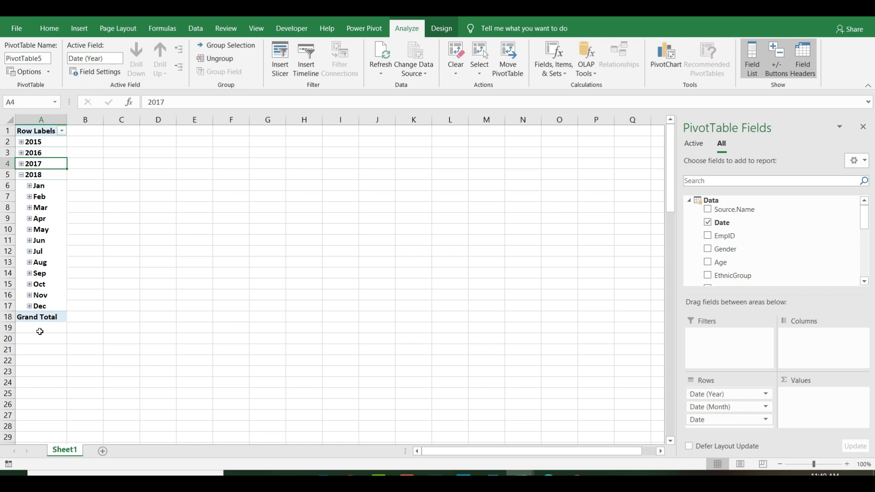
{"action": "left_click", "coordinate": [30, 307]}
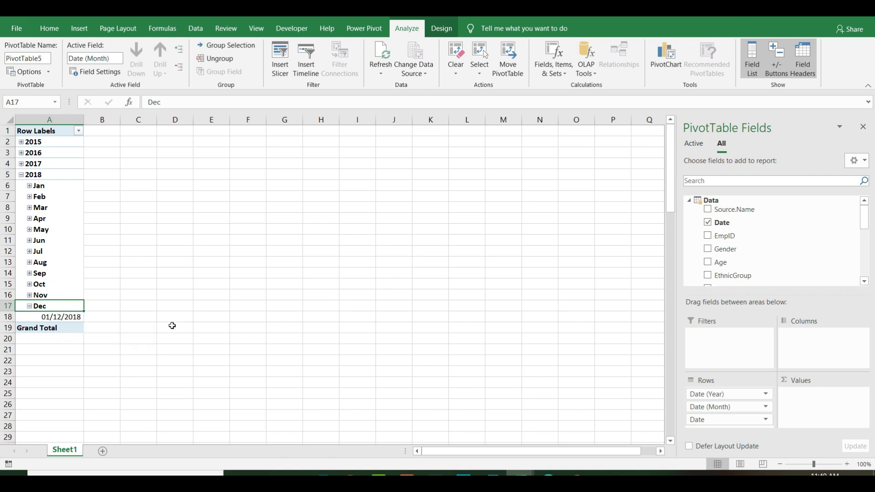
Step: Switch to the Consolidation folder in File Explorer and open its Data subfolder
{"action": "left_click", "coordinate": [293, 474]}
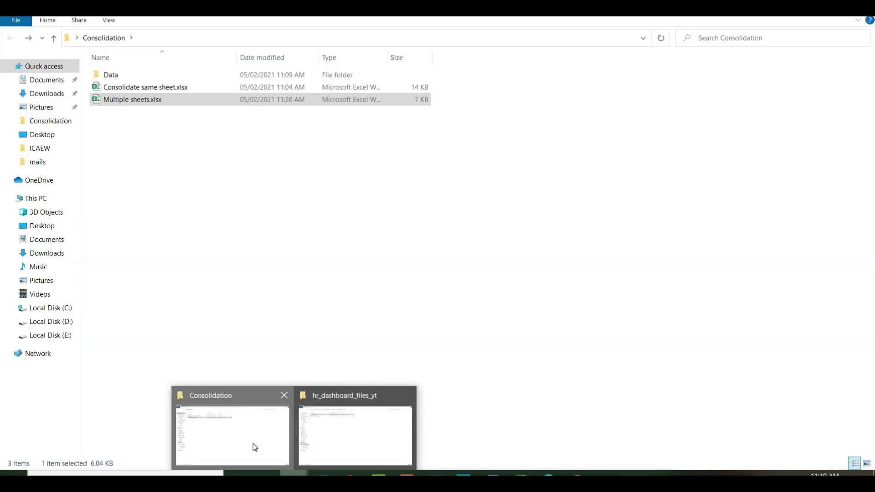
{"action": "left_click", "coordinate": [253, 443]}
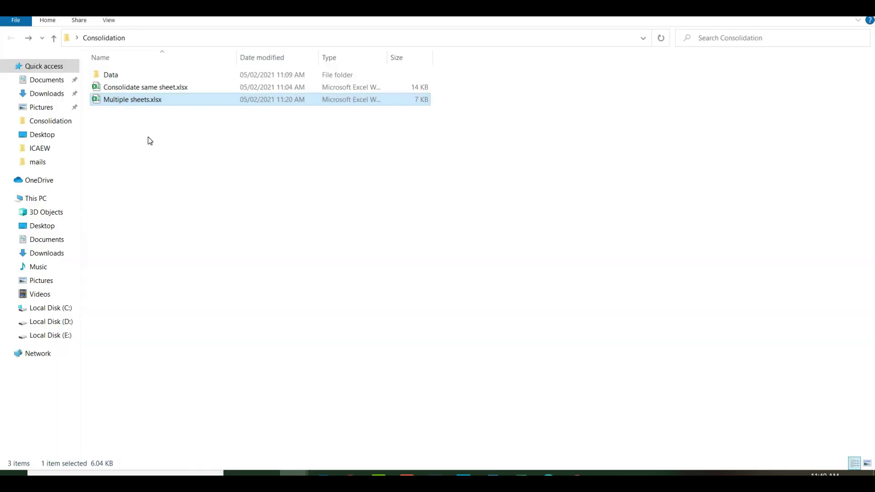
{"action": "left_click", "coordinate": [120, 77]}
{"action": "double_click", "coordinate": [121, 76]}
Step: Open the last CSV file in the Data folder, 201812.csv
{"action": "left_click", "coordinate": [529, 259]}
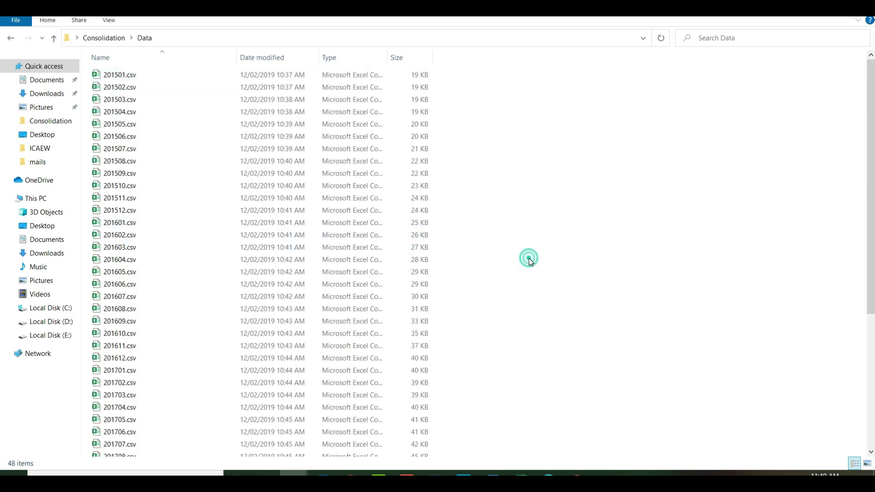
{"action": "key", "text": "Down"}
{"action": "key", "text": "Down"}
{"action": "key", "text": "Down"}
{"action": "key", "text": "Down"}
{"action": "key", "text": "Down"}
{"action": "key", "text": "Down"}
{"action": "key", "text": "Down"}
{"action": "key", "text": "Down"}
{"action": "key", "text": "Down"}
{"action": "key", "text": "Down"}
{"action": "key", "text": "Down"}
{"action": "key", "text": "Down"}
{"action": "key", "text": "Down"}
{"action": "key", "text": "Down"}
{"action": "key", "text": "Down"}
{"action": "key", "text": "Down"}
{"action": "key", "text": "Down"}
{"action": "key", "text": "Down"}
{"action": "key", "text": "Down"}
{"action": "key", "text": "Down"}
{"action": "key", "text": "End"}
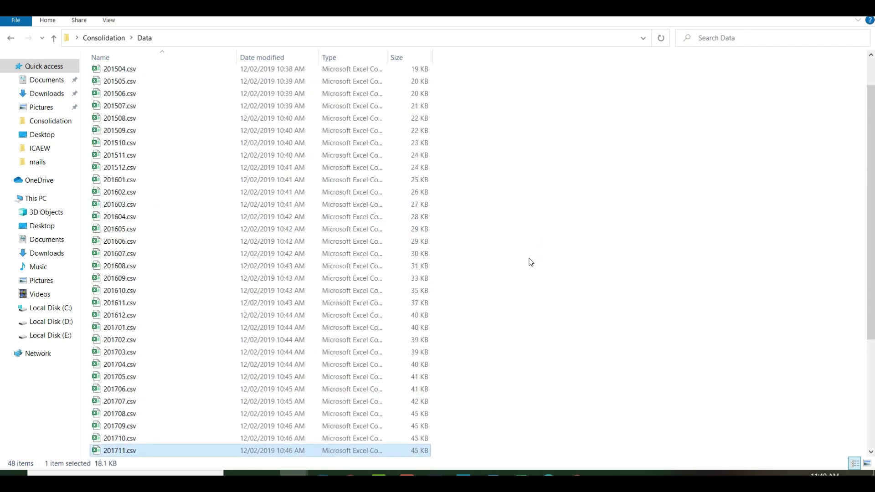
{"action": "key", "text": "Return"}
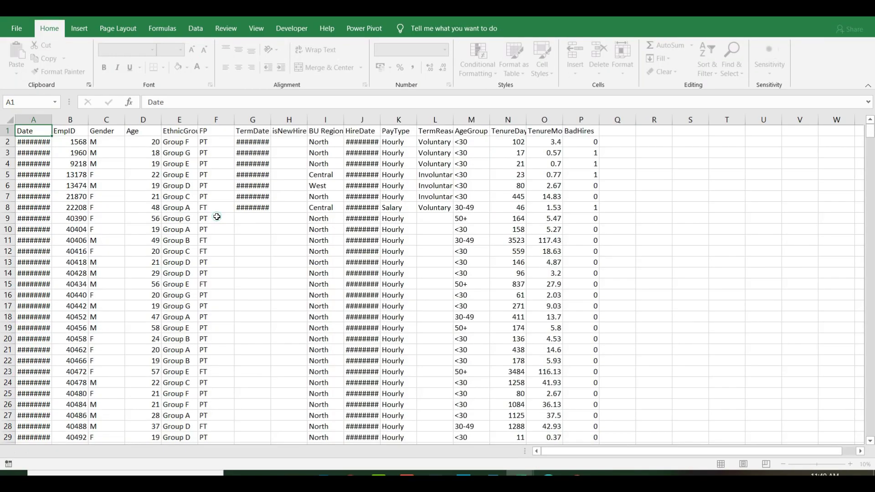
Step: Fit the Date column's width to its contents and add filters to the header row to review the dates in that column
{"action": "left_click", "coordinate": [217, 217]}
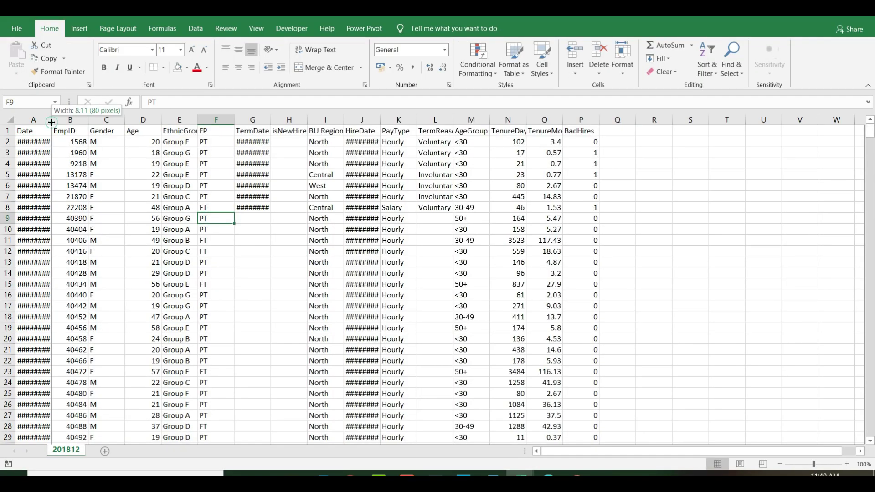
{"action": "double_click", "coordinate": [52, 120]}
{"action": "left_click", "coordinate": [45, 131]}
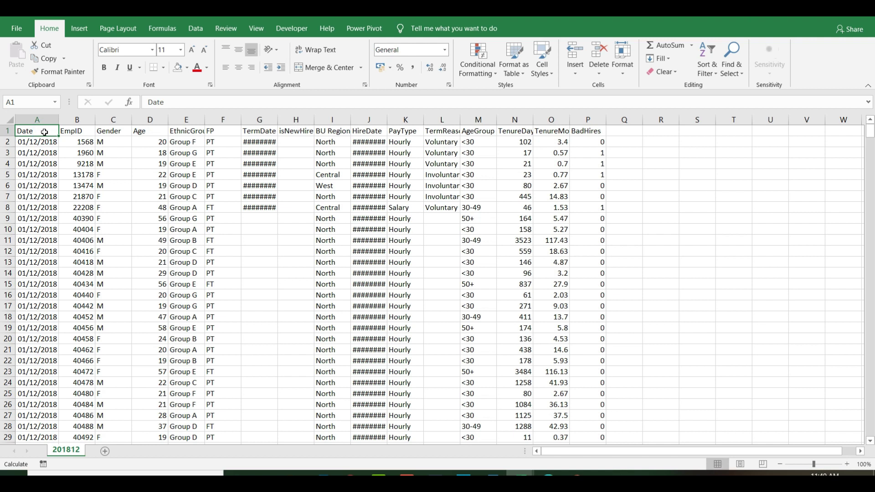
{"action": "key", "text": "alt"}
{"action": "key", "text": "h"}
{"action": "key", "text": "s"}
{"action": "key", "text": "f"}
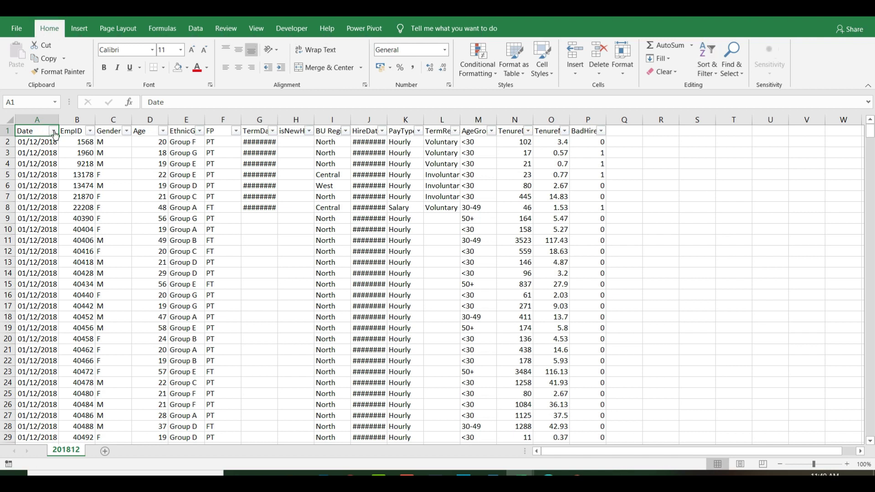
{"action": "left_click", "coordinate": [54, 131]}
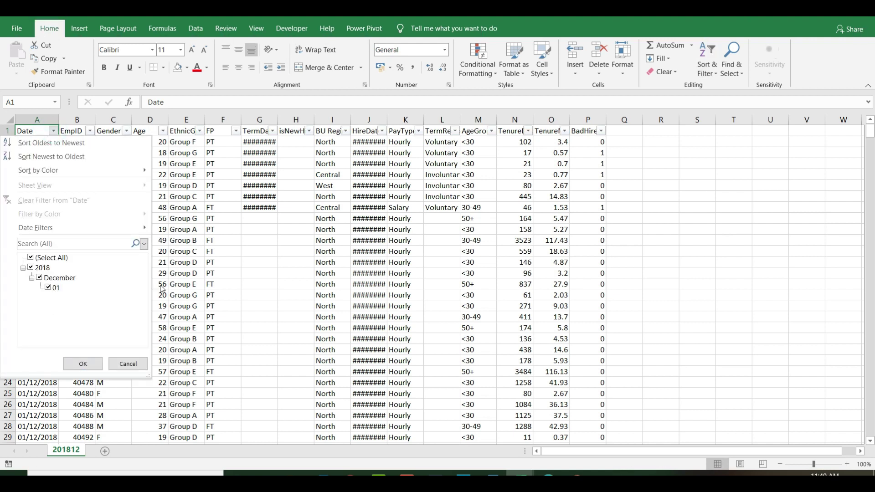
{"action": "left_click", "coordinate": [245, 281]}
Step: Change the date in cell A10 to 02/12/2018
{"action": "left_click", "coordinate": [26, 228]}
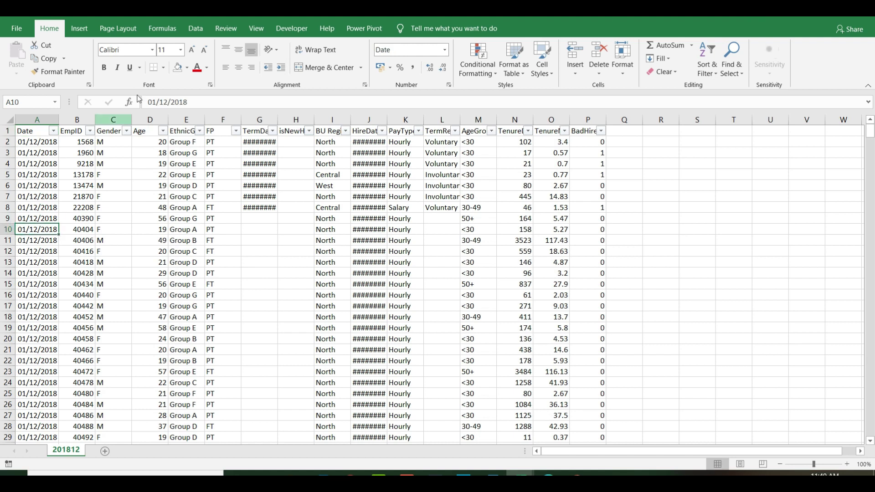
{"action": "left_click", "coordinate": [157, 103]}
{"action": "key", "text": "BackSpace"}
{"action": "type", "text": "2"}
{"action": "key", "text": "Return"}
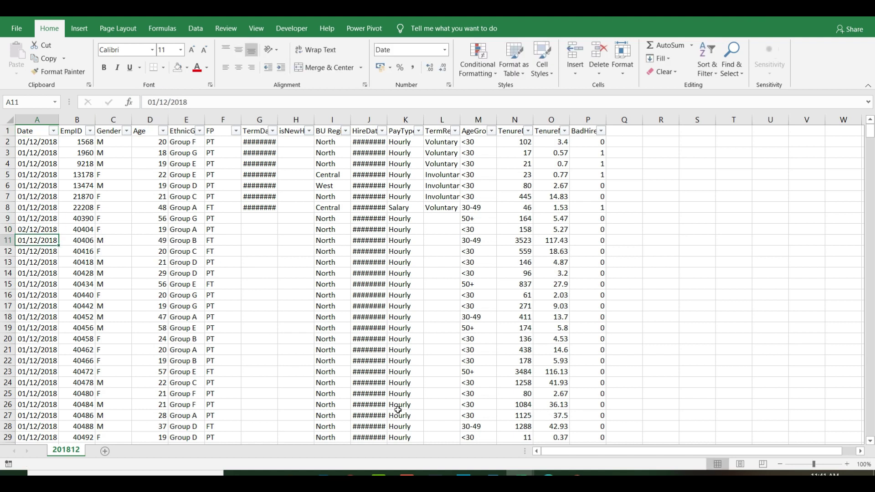
Step: Save 201812.csv, keeping the comma-delimited CSV format
{"action": "left_click", "coordinate": [370, 308]}
{"action": "key", "text": "ctrl+s"}
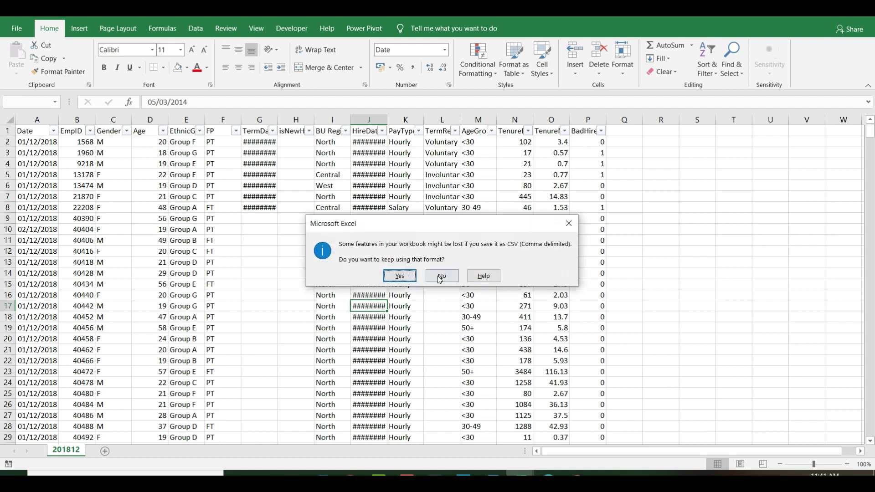
{"action": "left_click", "coordinate": [410, 280]}
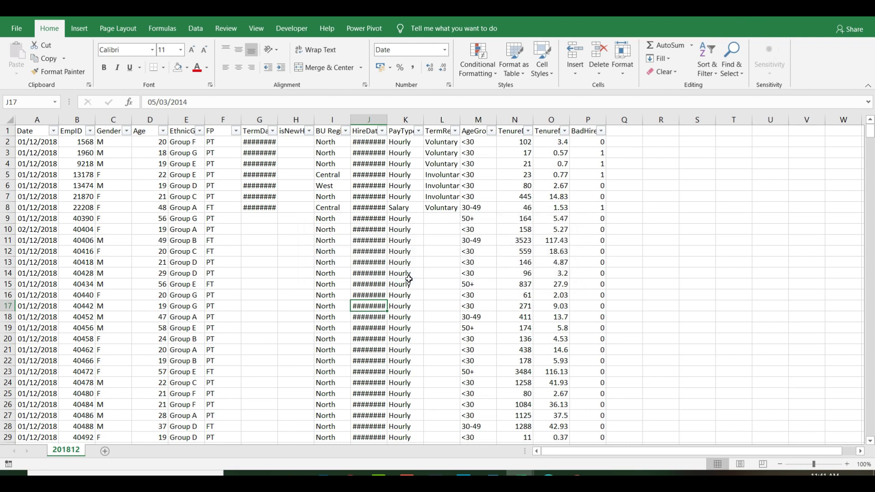
Step: Switch to the workbook Multiple sheets.xlsx and refresh its PivotTable
{"action": "mouse_move", "coordinate": [522, 474]}
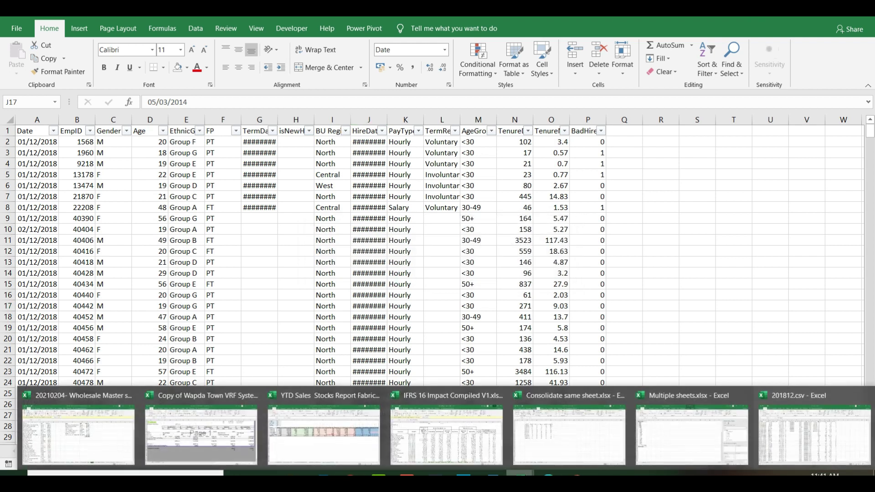
{"action": "left_click", "coordinate": [669, 430]}
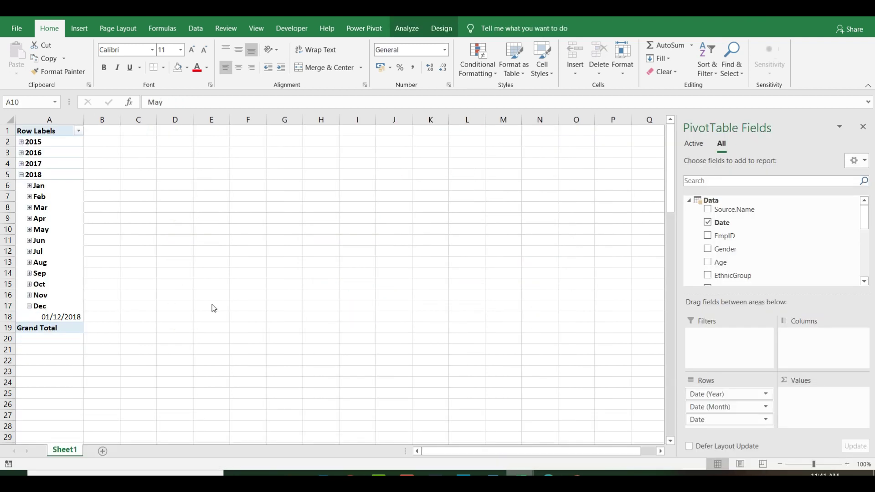
{"action": "right_click", "coordinate": [65, 195]}
{"action": "left_click", "coordinate": [102, 229]}
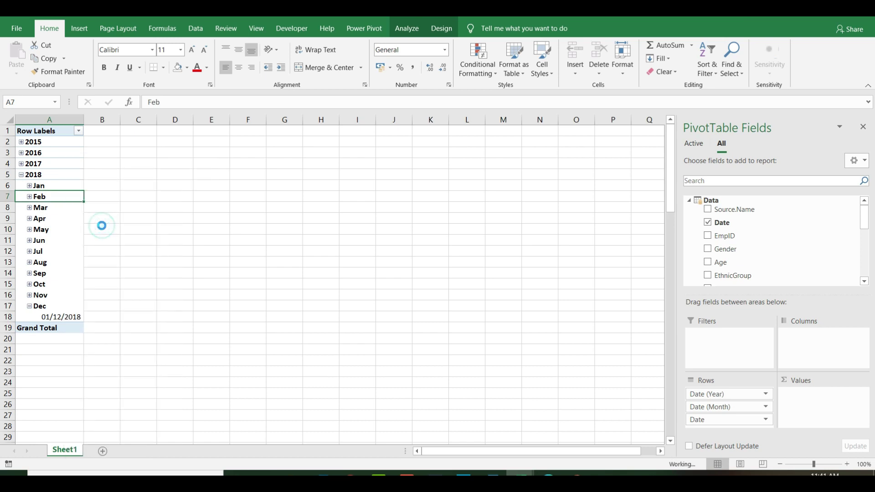